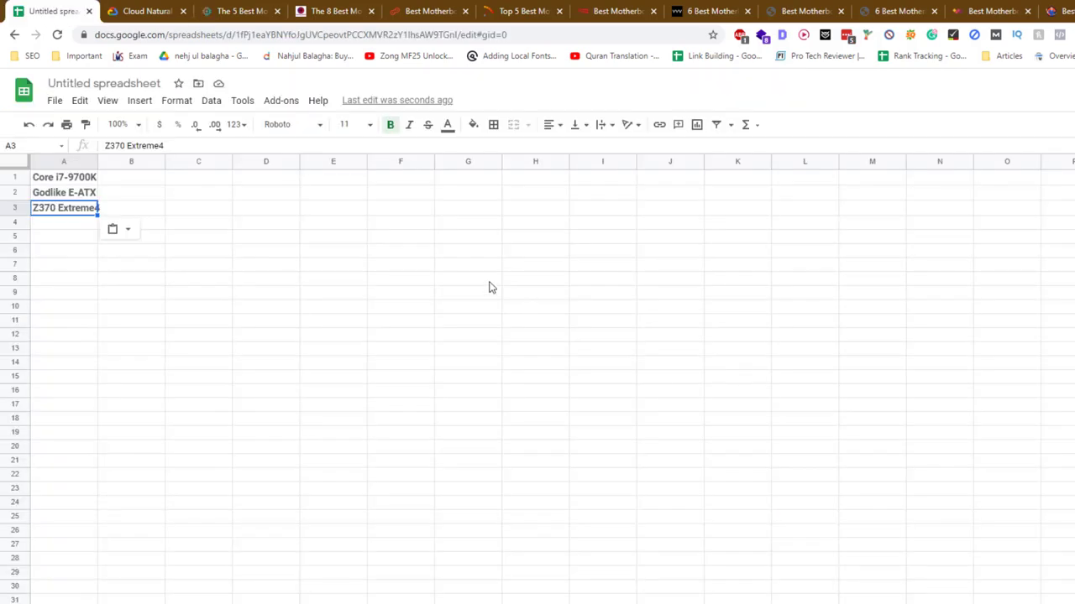
Replace the text in the Natural Language API demo with the copied i7-9700K motherboard article and analyze it
left_click(144, 12)
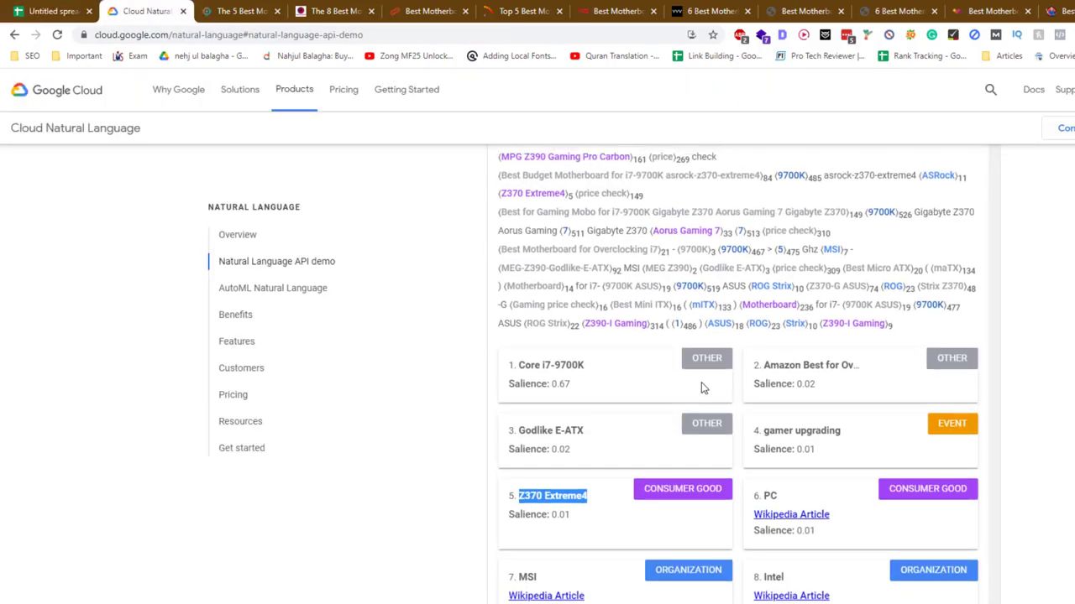
scroll(701, 382, "up", 15)
scroll(569, 390, "up", 15)
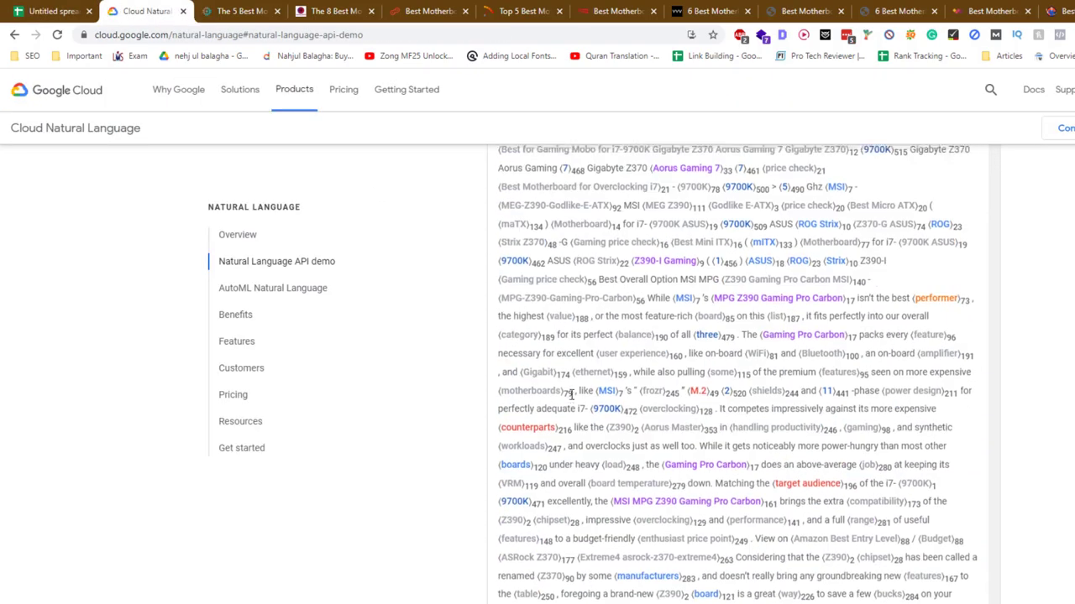
key("ctrl+a")
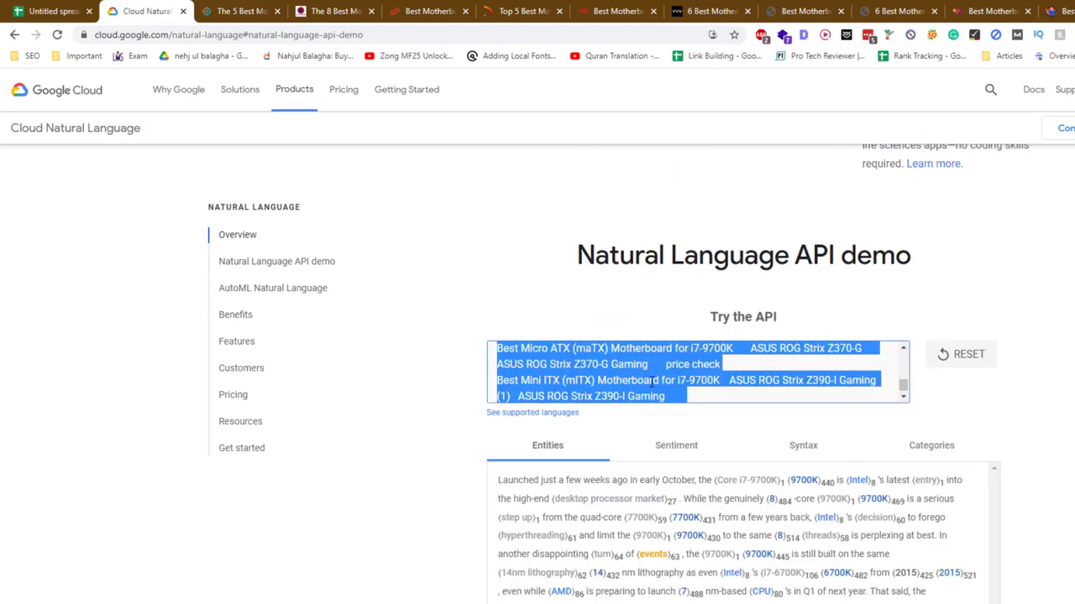
key("ctrl+v")
left_click(991, 367)
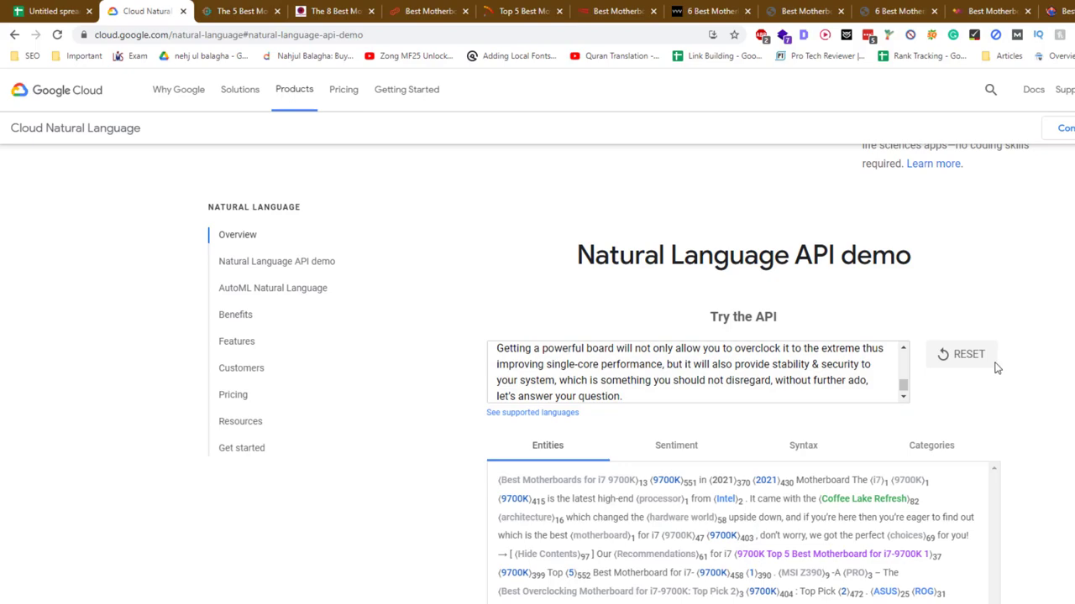
Copy the top entity name from the analysis into cell A4 of the spreadsheet as "I7 9700K", without its rank number
scroll(996, 368, "down", 15)
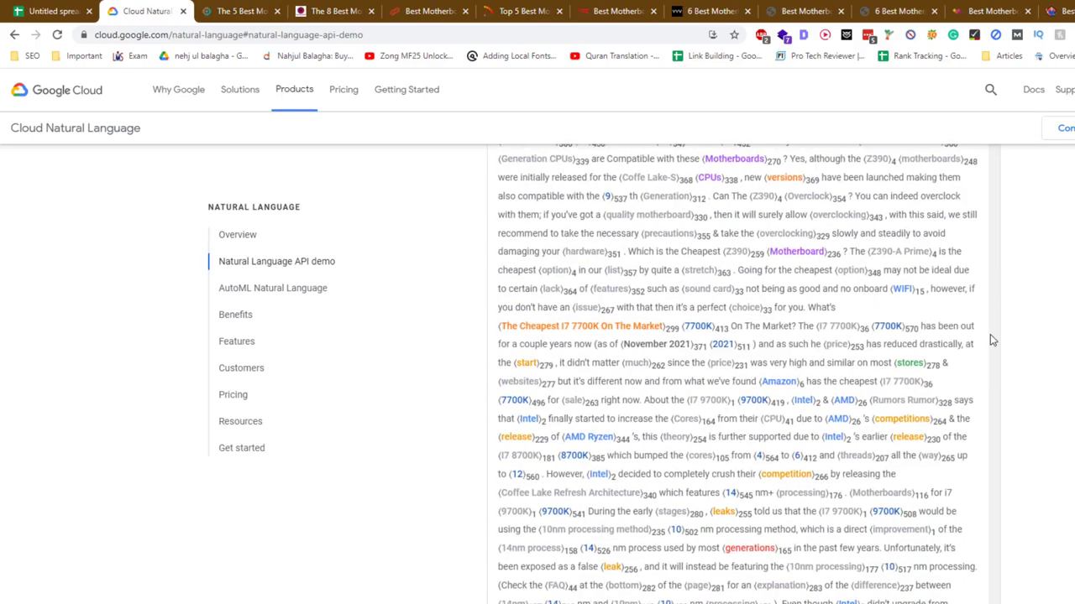
scroll(990, 336, "down", 6)
scroll(990, 336, "up", 3)
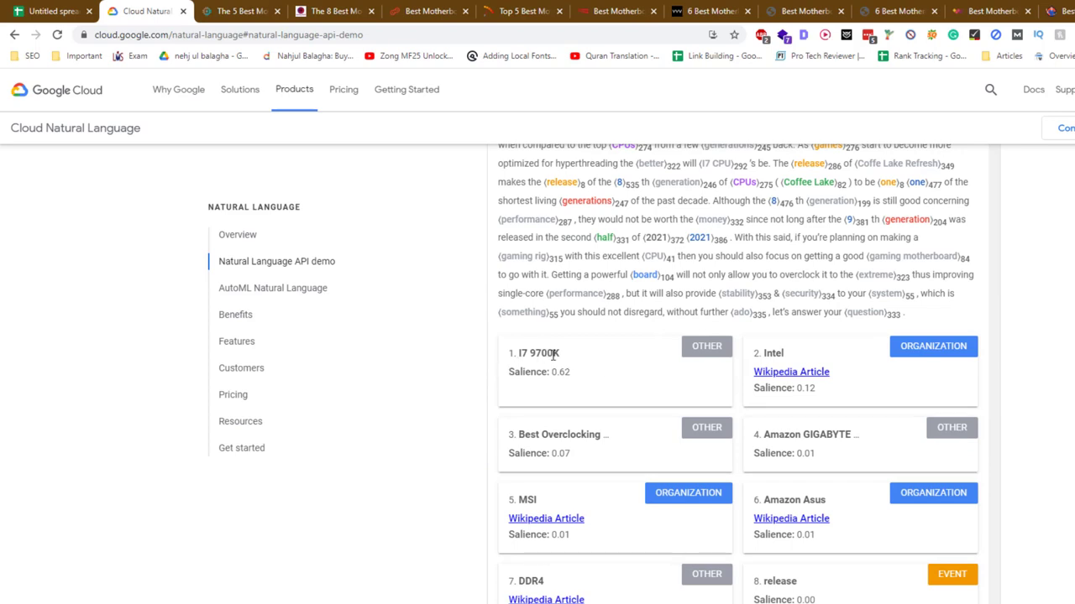
left_click_drag(557, 353, 508, 353)
key("ctrl+c")
key("ctrl+shift+Tab")
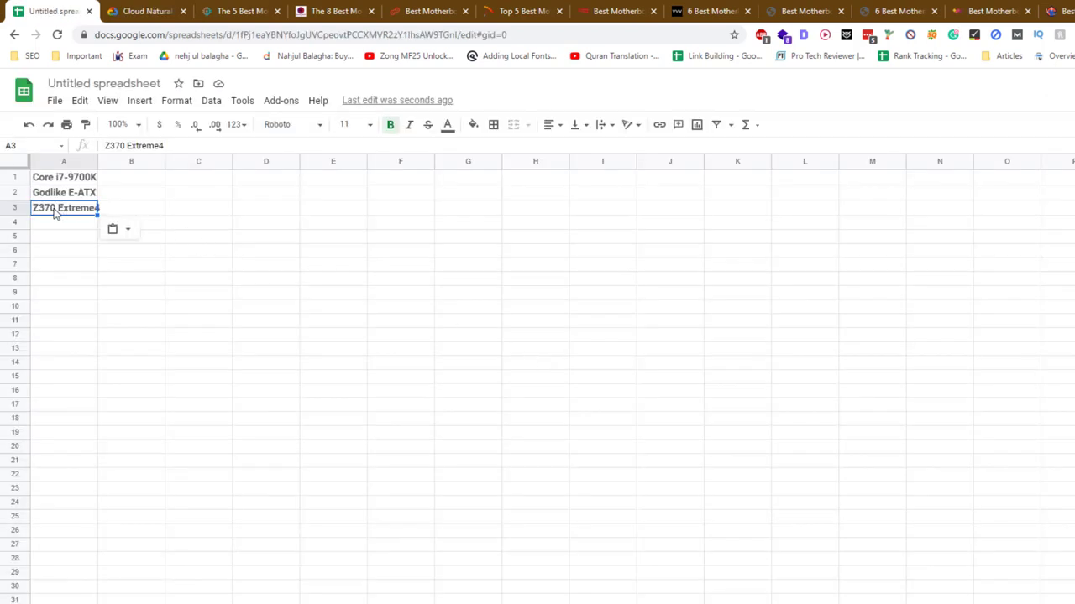
left_click(75, 227)
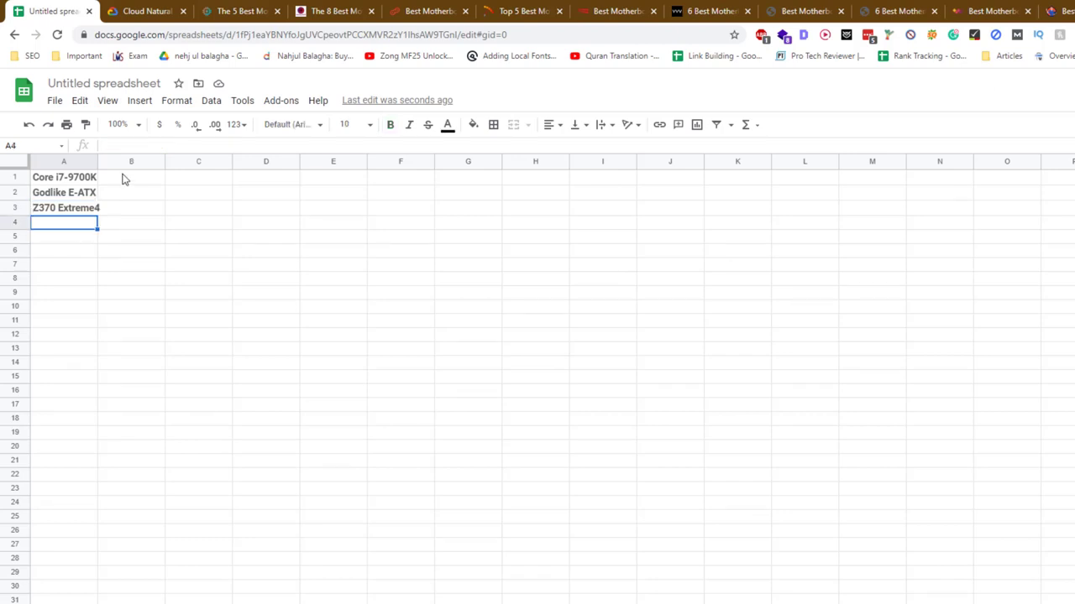
key("ctrl+v")
left_click(116, 145)
key("BackSpace")
key("BackSpace")
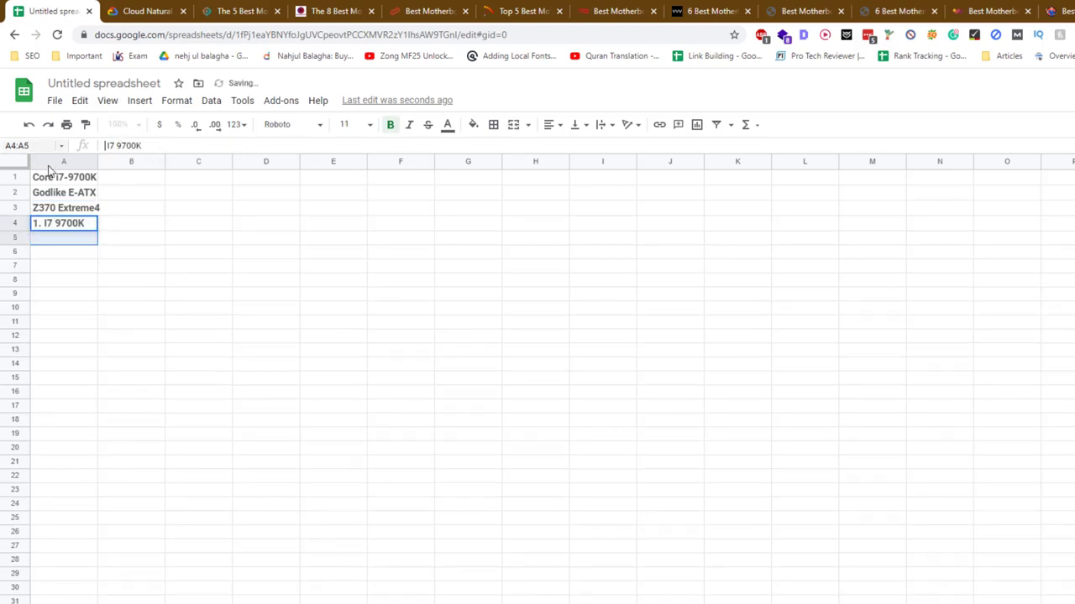
key("Return")
Copy the I7 9700K entity's salience score, 0.62, into cell B4 of the spreadsheet
left_click(138, 11)
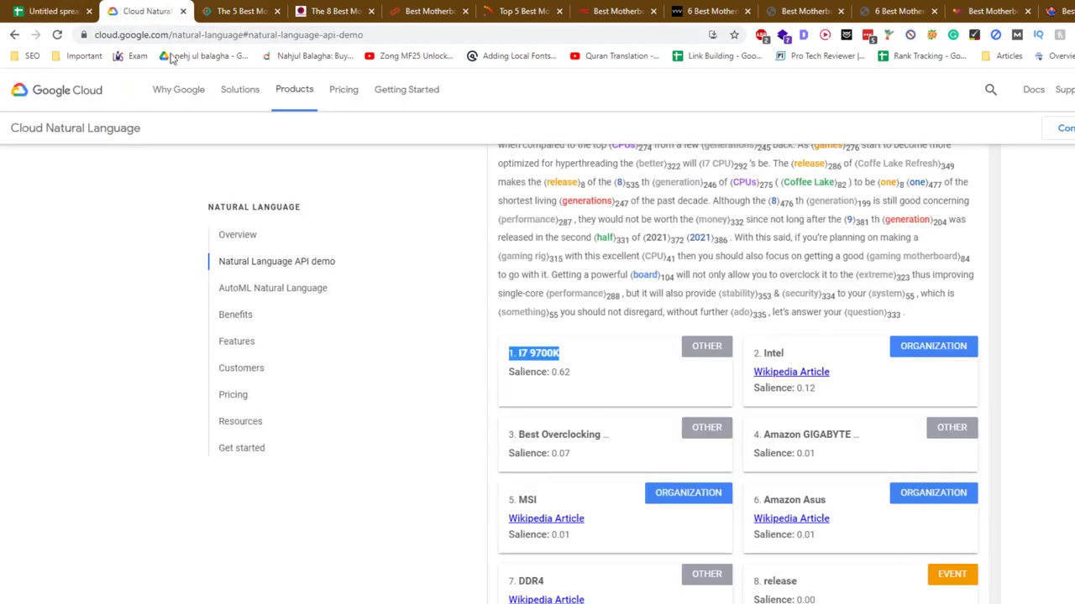
left_click_drag(571, 374, 551, 372)
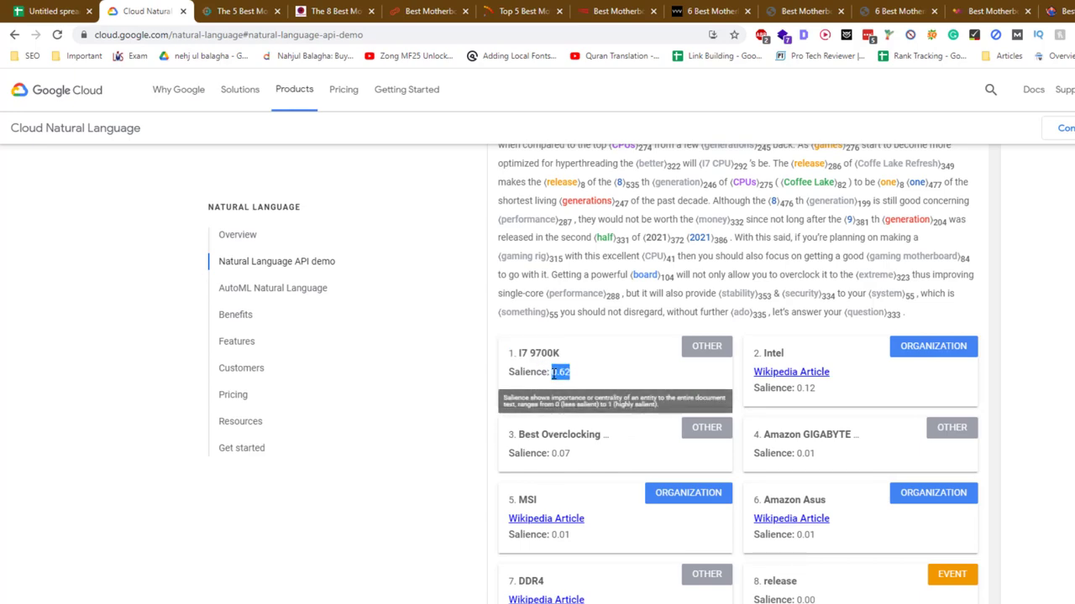
key("ctrl+c")
key("ctrl+shift+Tab")
left_click(125, 224)
key("ctrl+v")
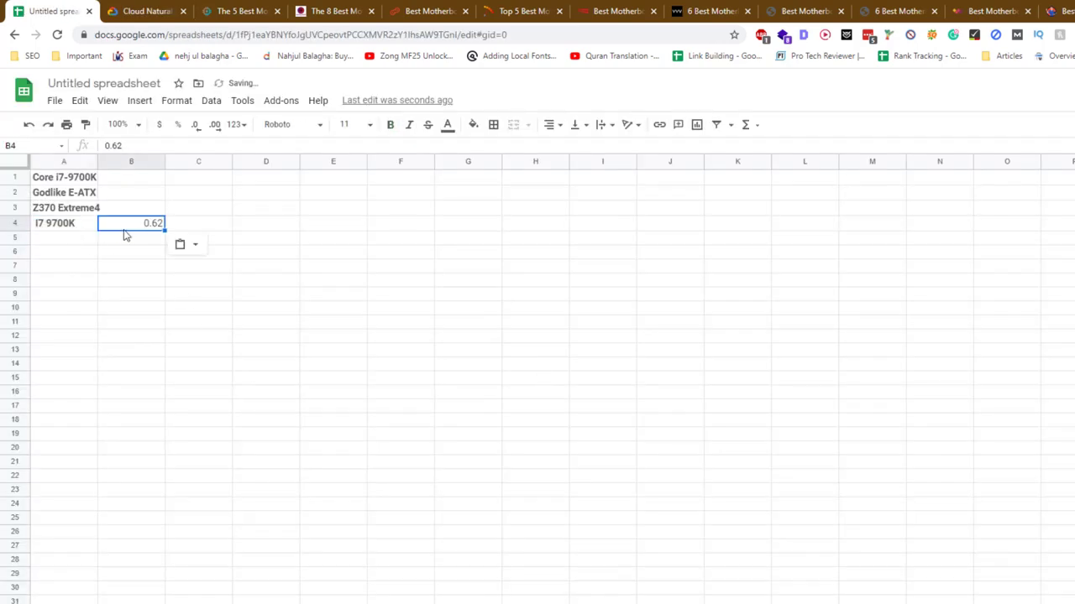
Copy the second entity name, Intel, from the analysis into cell A5 of the spreadsheet
key("ctrl+Tab")
double_click(773, 353)
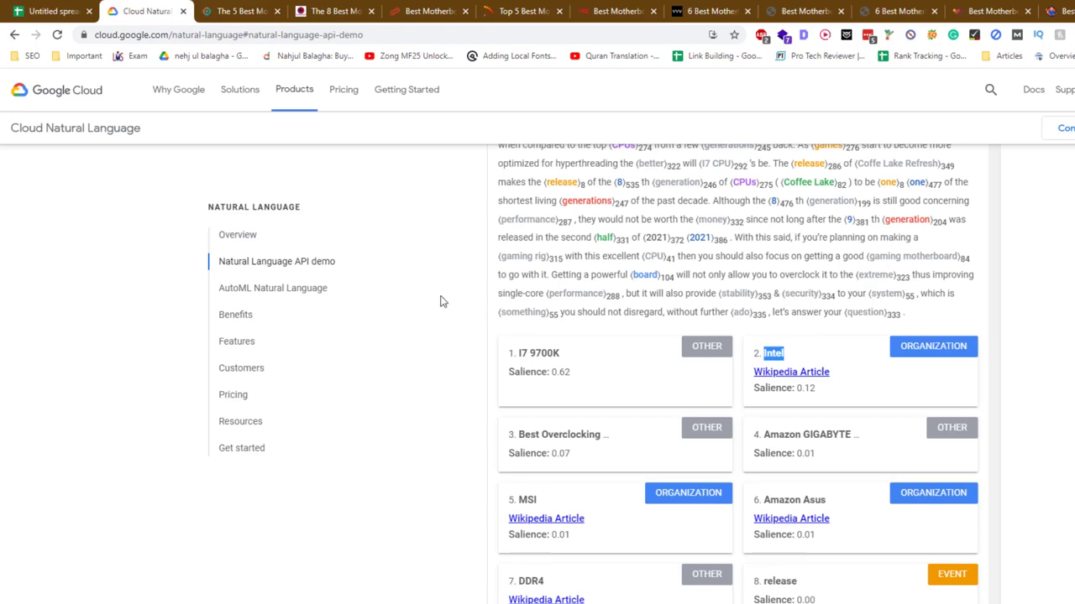
key("ctrl+c")
key("ctrl+shift+Tab")
left_click(75, 240)
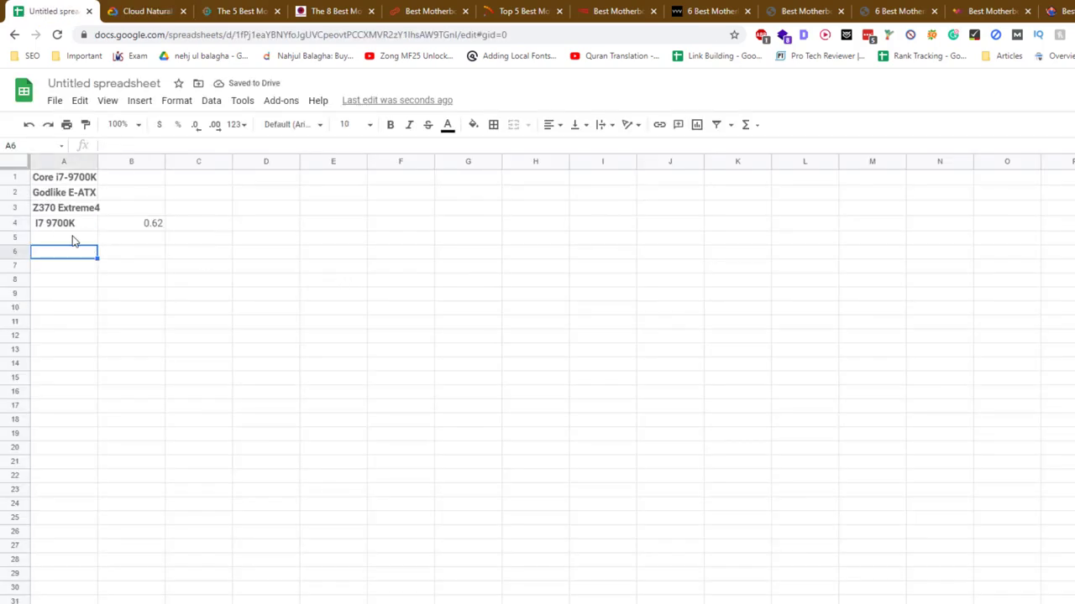
key("ctrl+v")
Copy Intel's salience score, 0.12, from the analysis into cell B5 of the spreadsheet
left_click(132, 250)
key("ctrl+Tab")
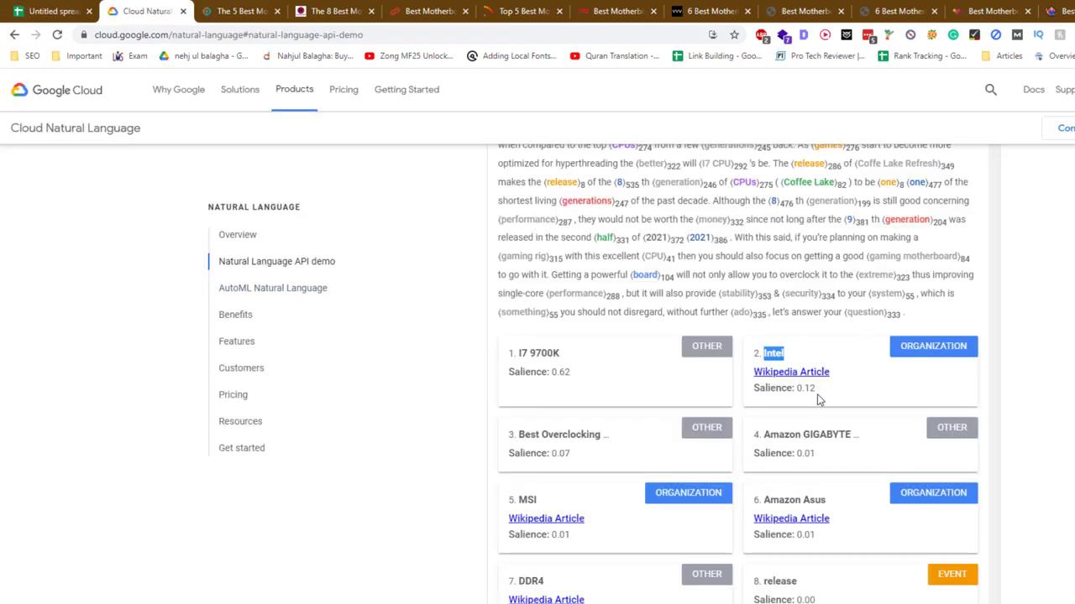
left_click_drag(818, 392, 798, 393)
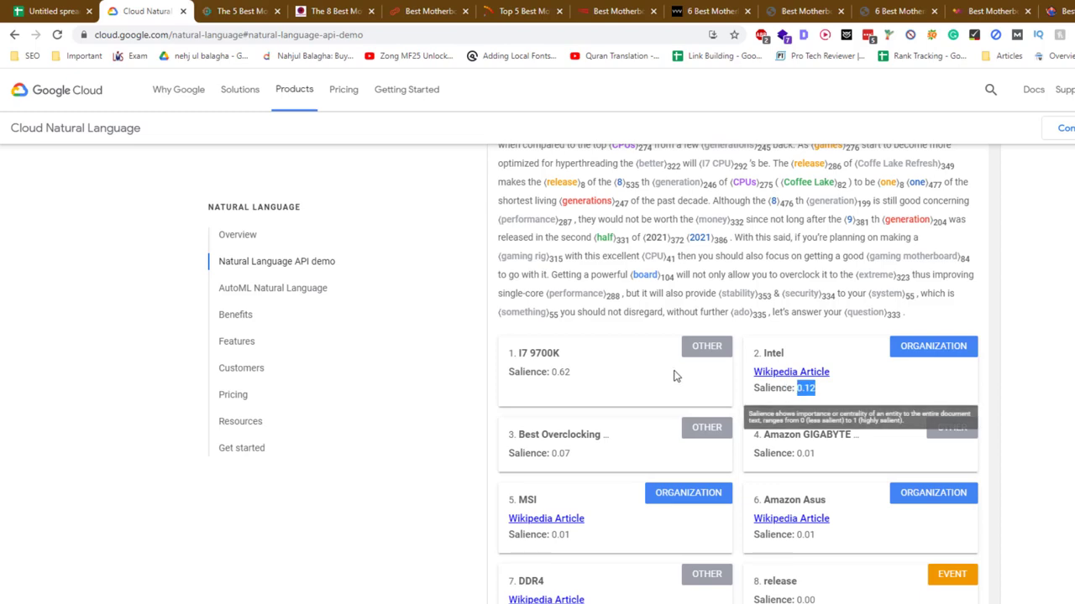
key("ctrl+c")
key("ctrl+shift+Tab")
left_click(94, 255)
key("ctrl+v")
key("ctrl+z")
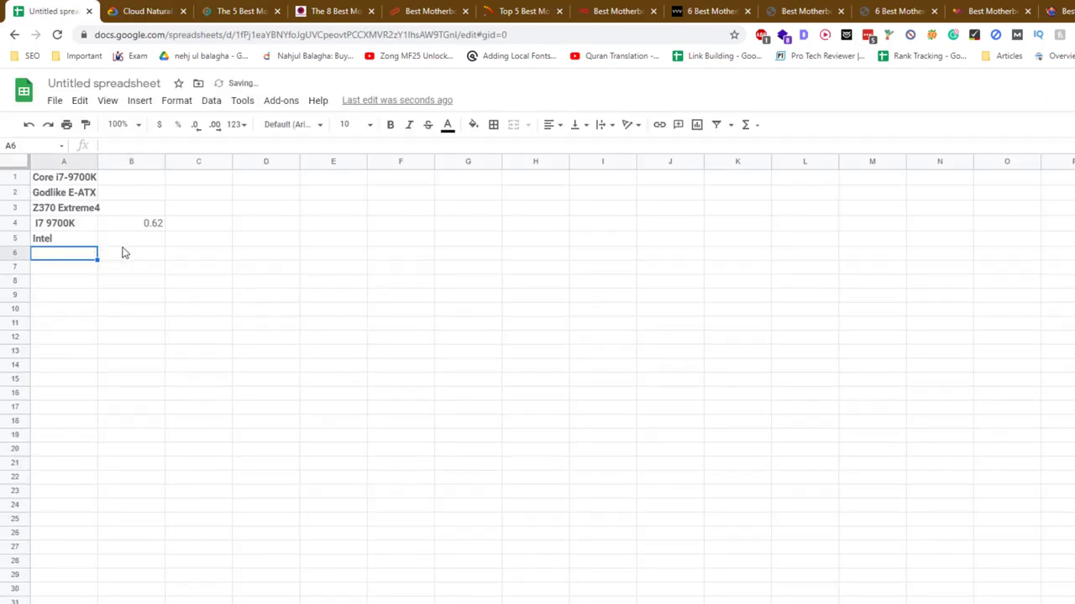
left_click(126, 242)
key("ctrl+v")
Copy the visible name of the third entity, "Best Overclocking", into cell A6 of the spreadsheet
key("ctrl+Tab")
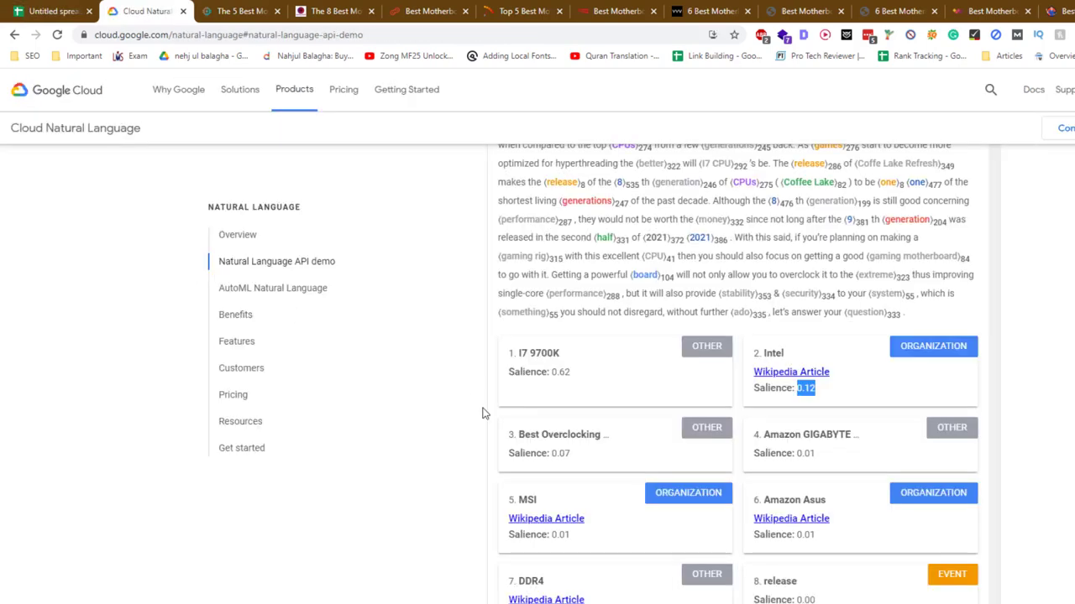
left_click(538, 434)
left_click_drag(517, 434, 599, 441)
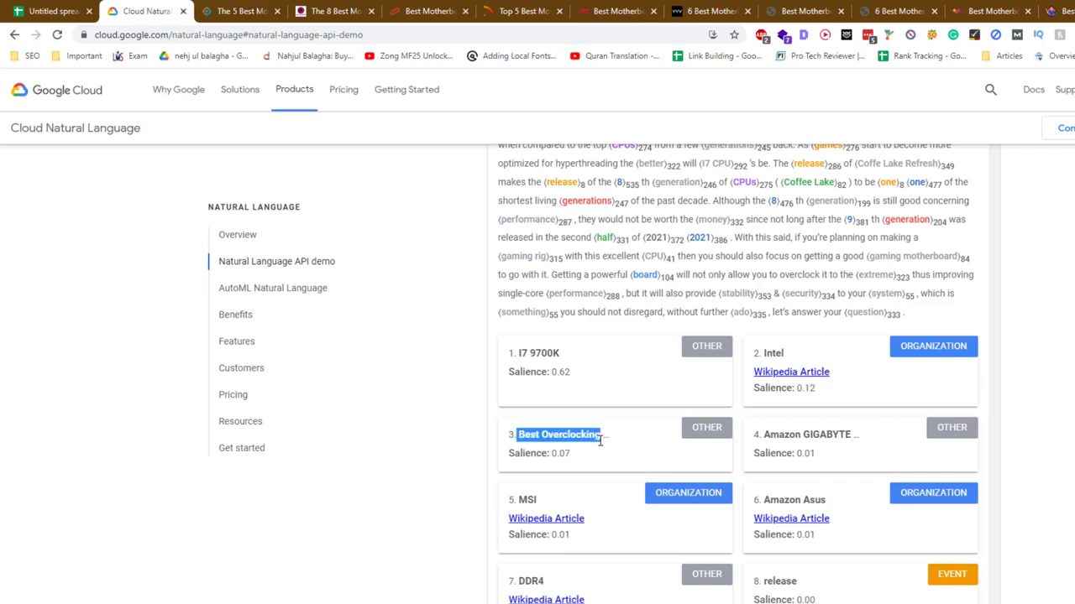
key("ctrl+c")
key("ctrl+shift+Tab")
left_click(79, 259)
key("ctrl+v")
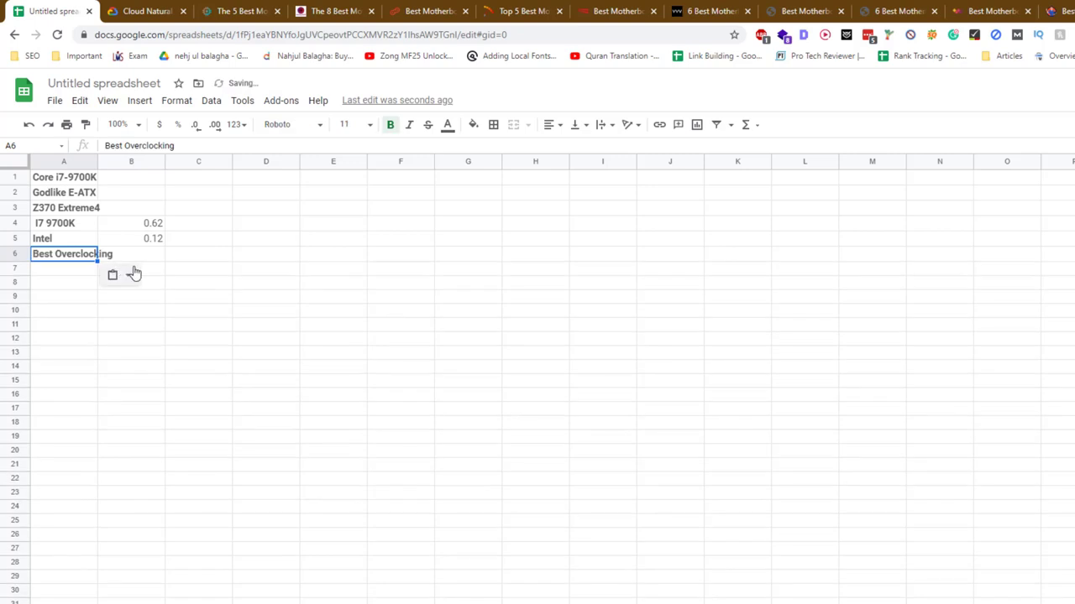
Search the Natural Language demo page for "Best Overclocking" to find the truncated entity's full wording
key("ctrl+Tab")
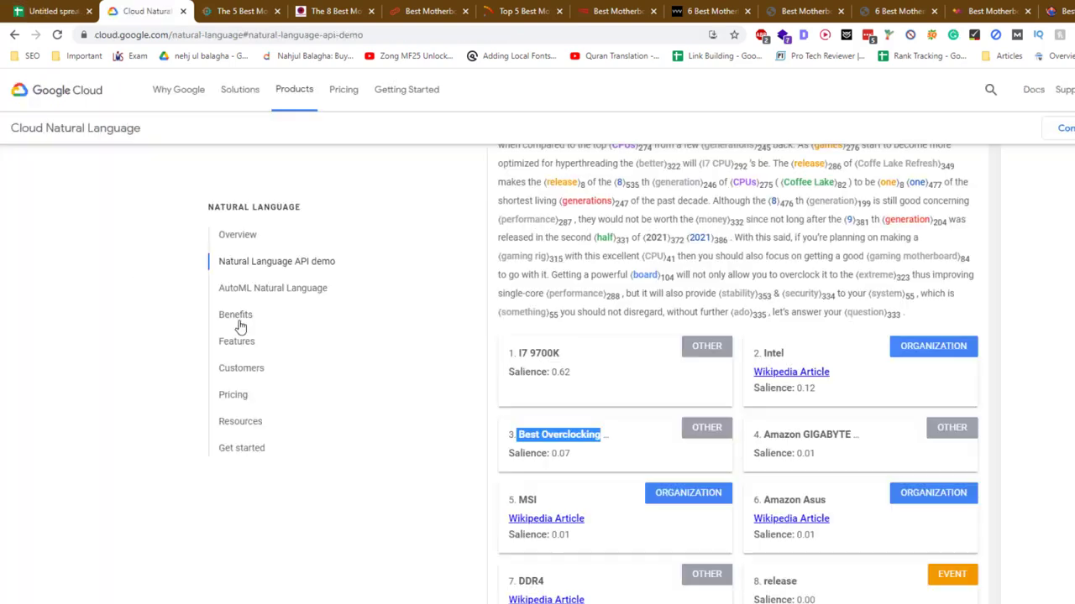
triple_click(603, 435)
left_click_drag(602, 435, 520, 437)
key("ctrl+f")
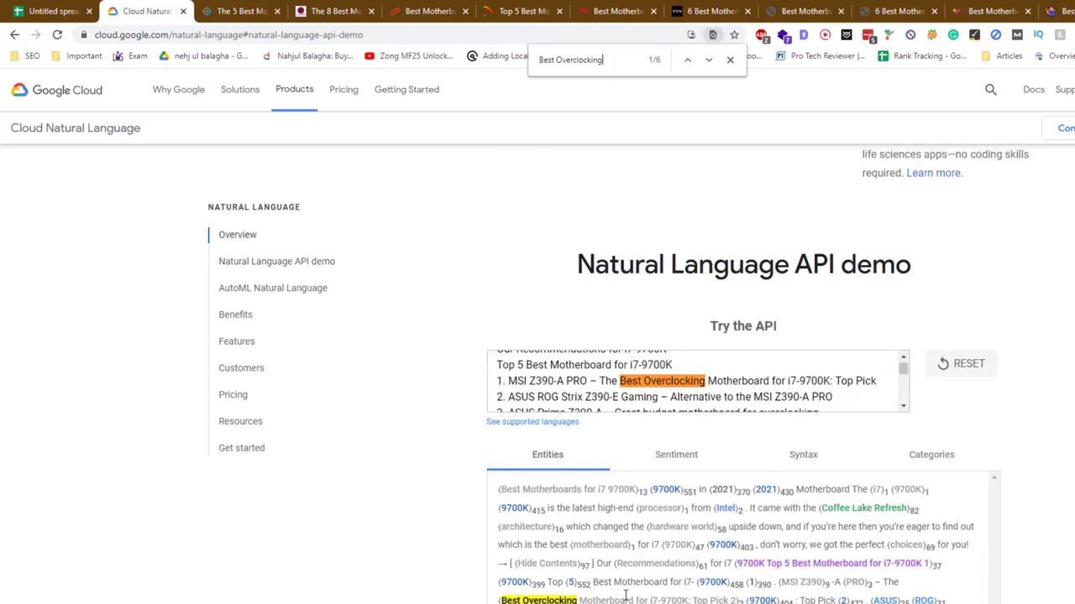
Complete the entity name in cell A6 of the spreadsheet as "Best Overclocking Motherboard"
key("ctrl+1")
key("ctrl+v")
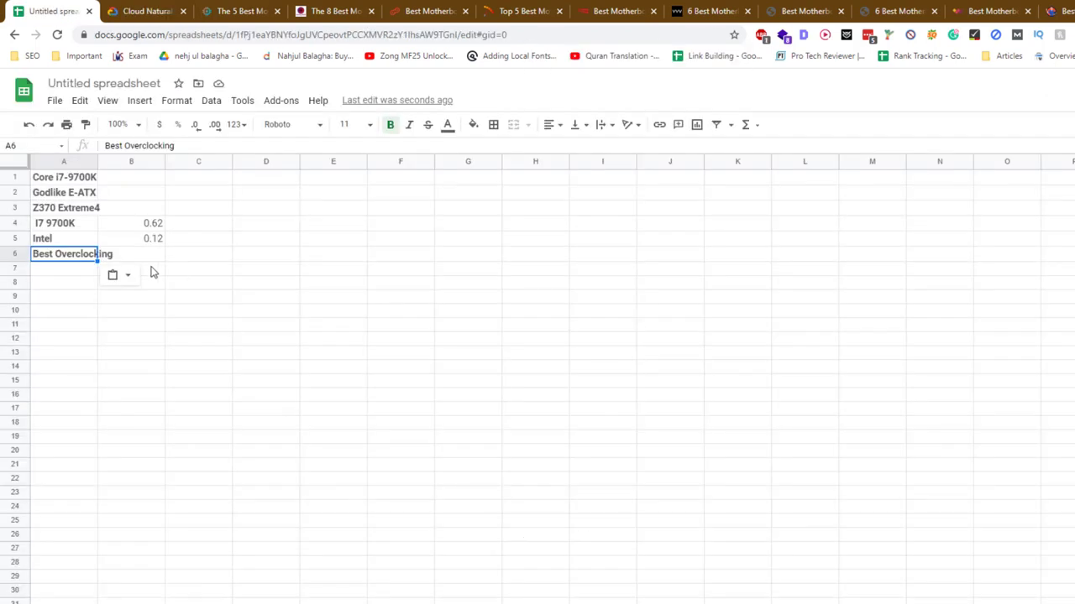
type("M")
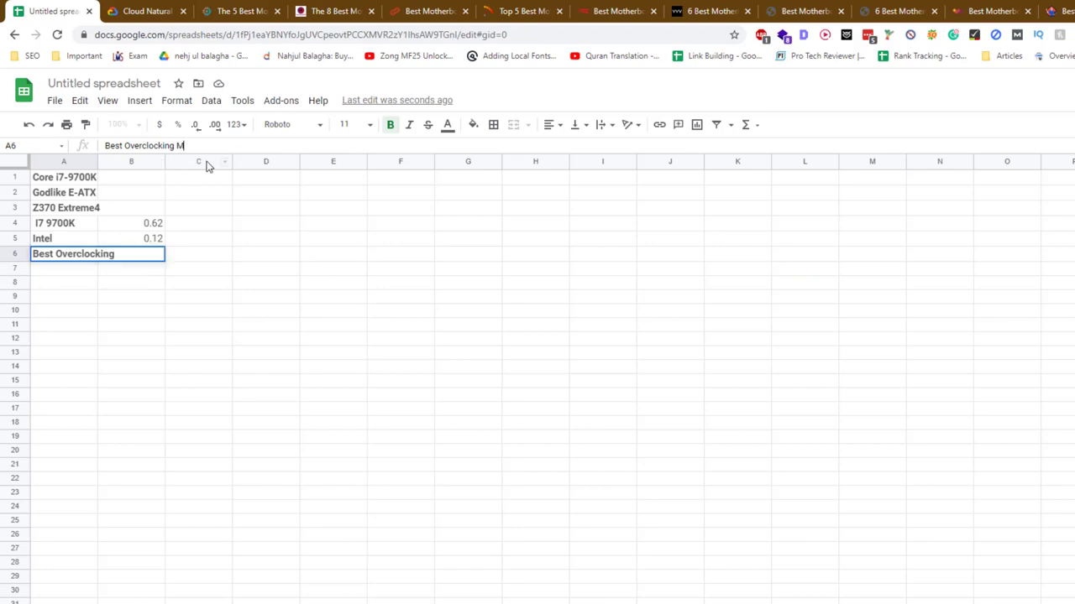
type("otherboard")
key("Return")
key("Right")
key("Right")
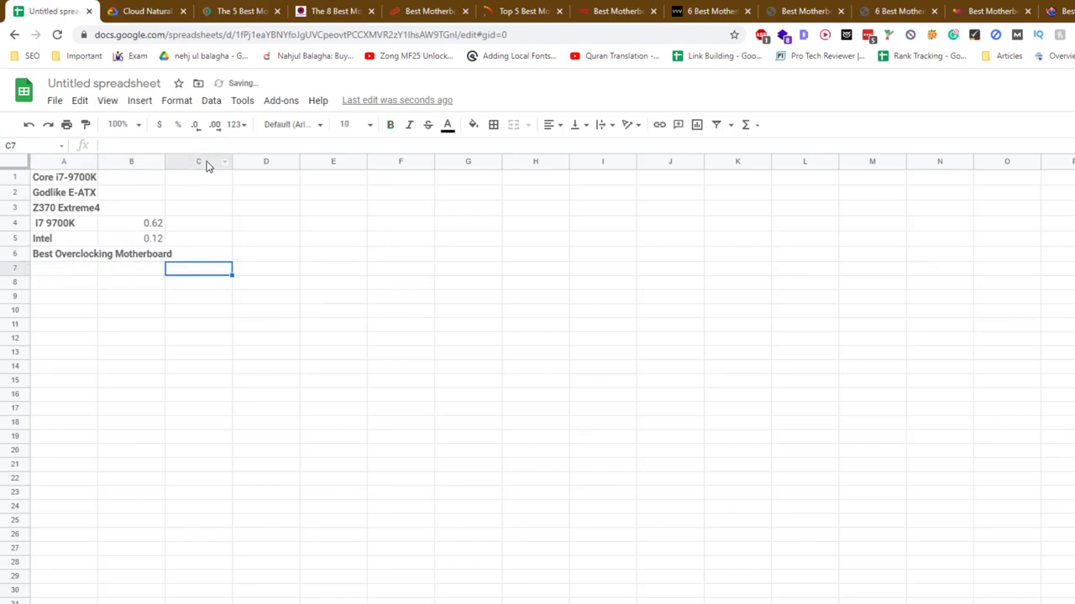
Copy the gamingdairy.com article on i7 9700K motherboards, from its opening paragraph through the end of Closing Thoughts
key("ctrl+Tab")
key("ctrl+Tab")
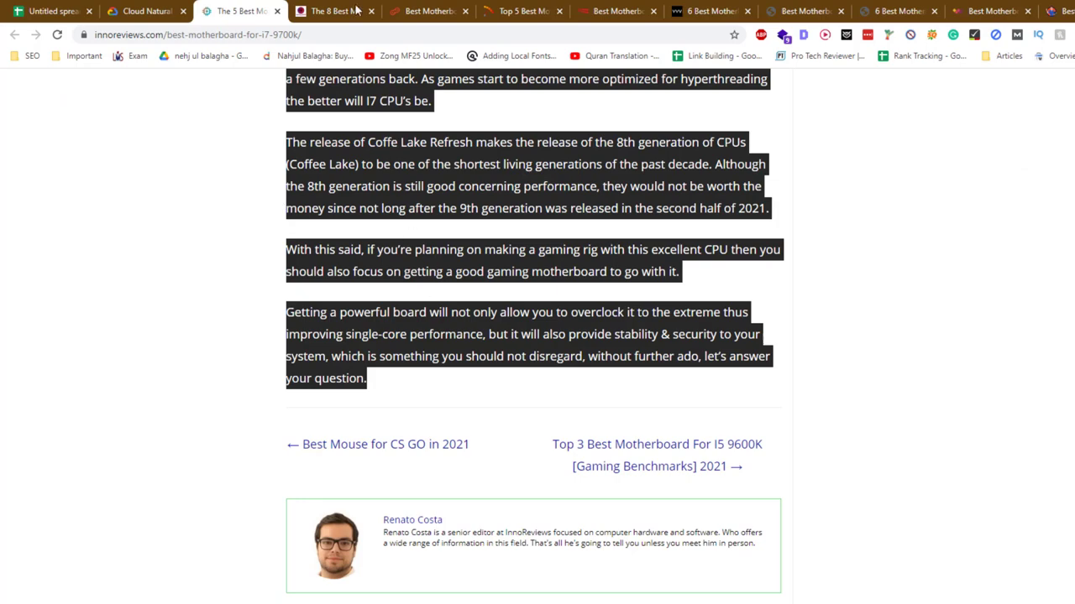
left_click(356, 10)
scroll(361, 234, "down", 4)
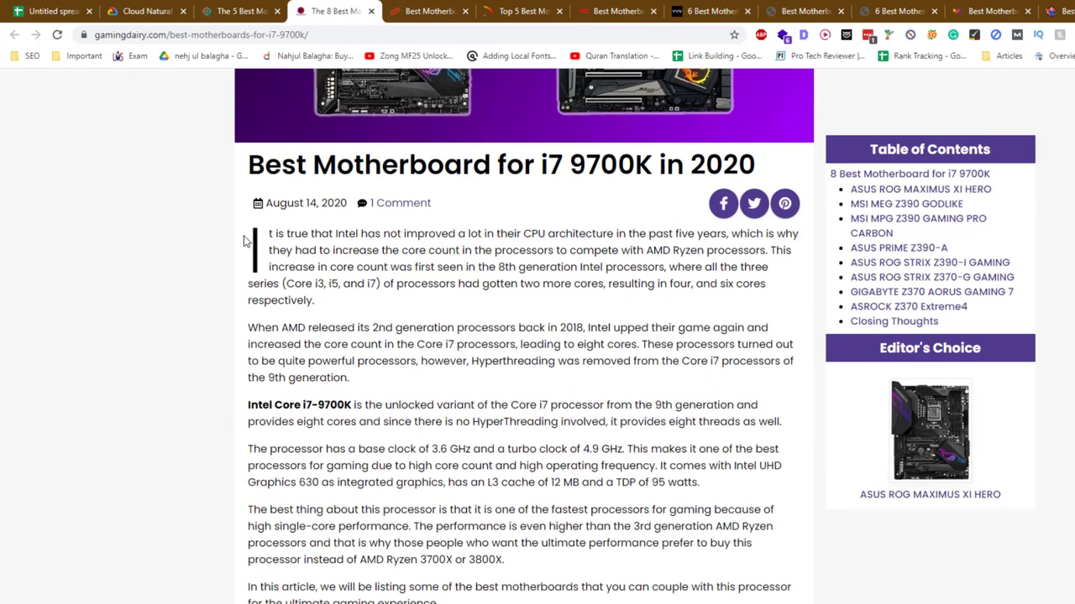
left_click_drag(252, 238, 712, 477)
scroll(703, 436, "down", 20)
scroll(709, 457, "down", 20)
scroll(748, 543, "down", 20)
scroll(755, 579, "down", 20)
scroll(756, 579, "down", 1)
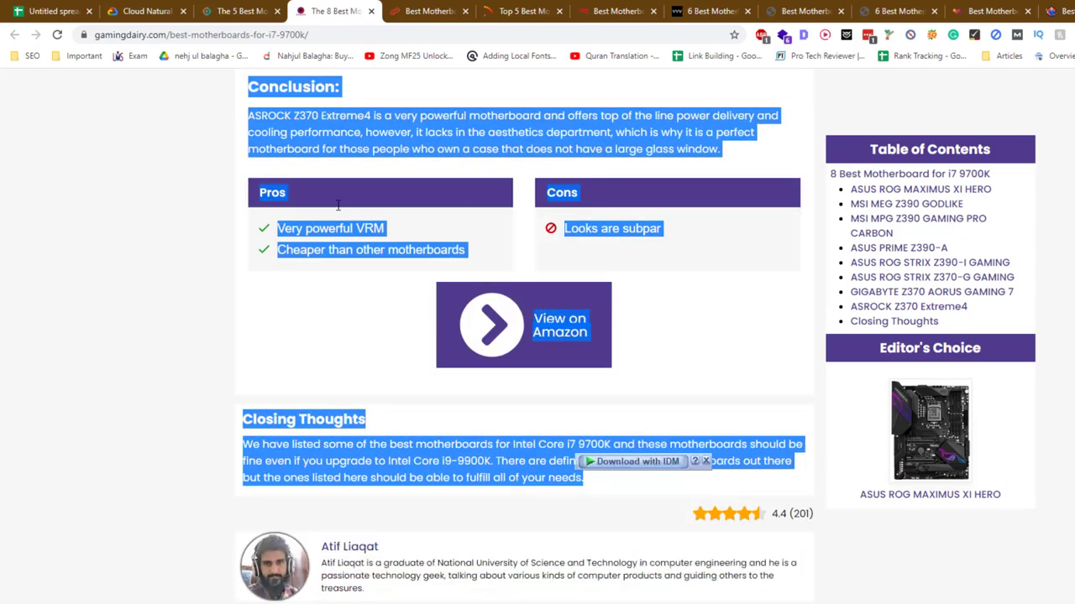
Replace the Natural Language API demo text with the copied gamingdairy.com article and analyze it
left_click(240, 10)
left_click(177, 10)
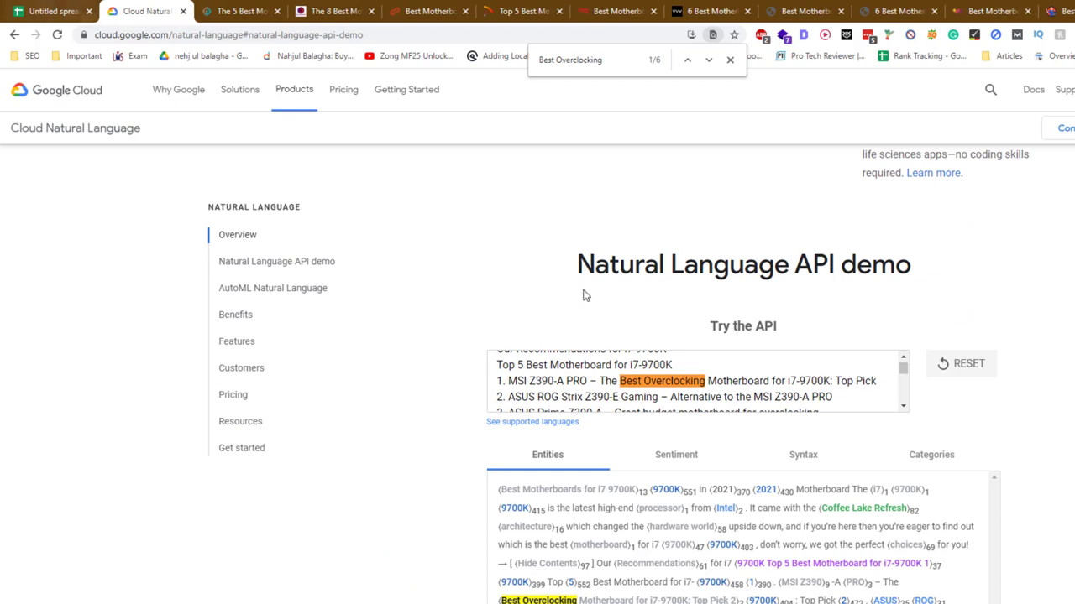
left_click(773, 377)
key("ctrl+a")
key("ctrl+v")
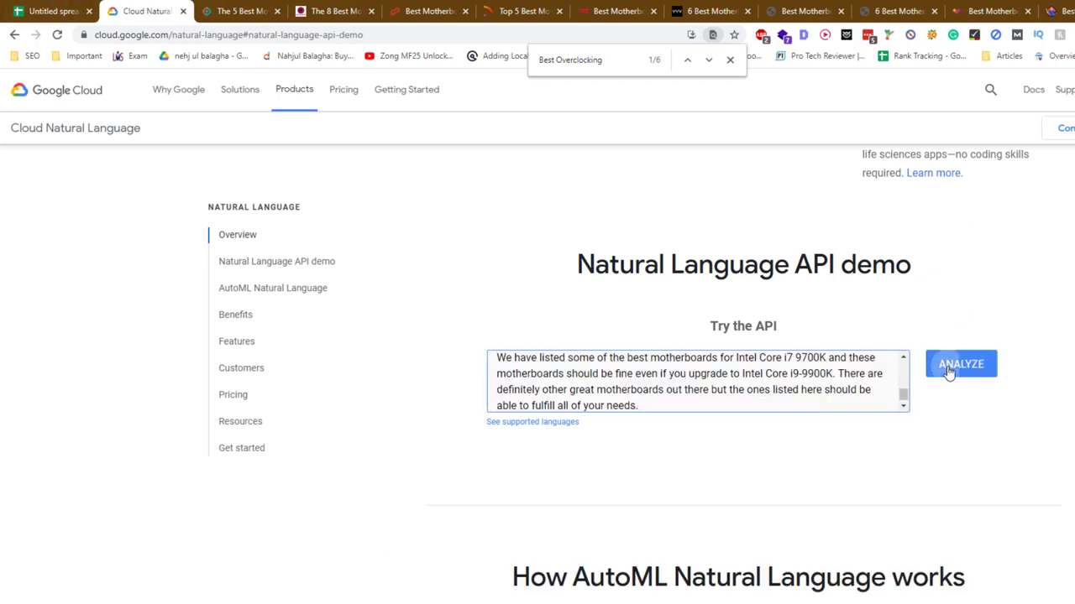
left_click(947, 369)
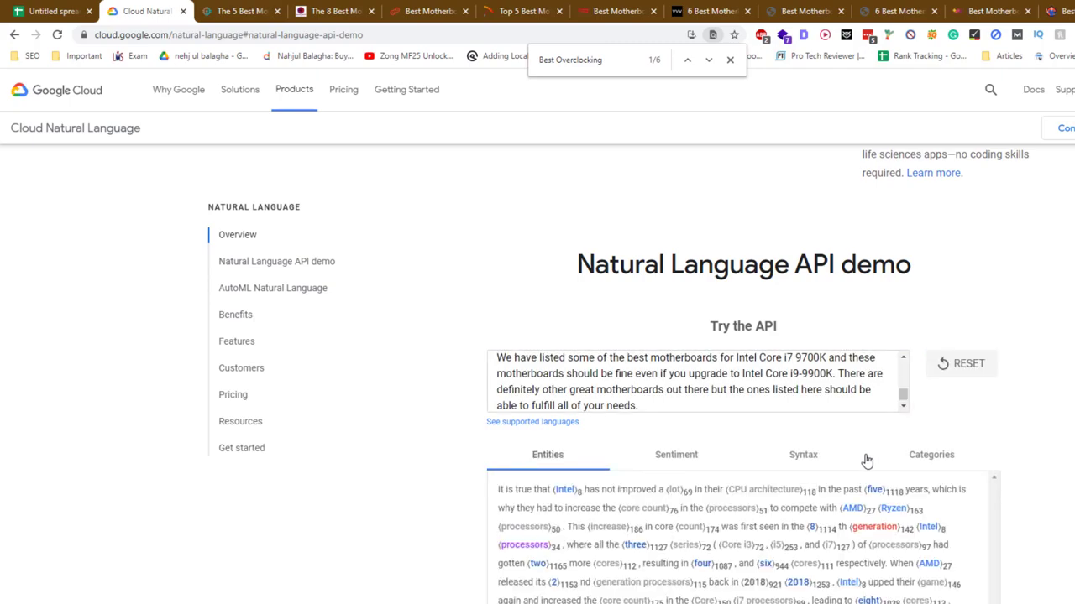
Examine the entities and salience scores detected in the analyzed gamingdairy.com article
scroll(1037, 344, "down", 4)
scroll(739, 378, "down", 15)
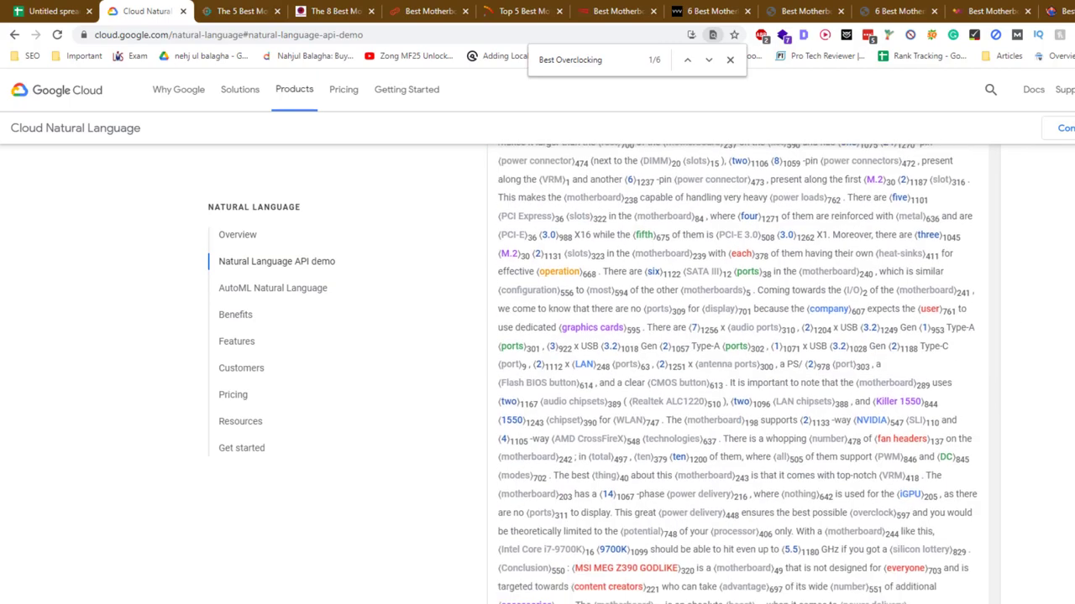
scroll(739, 378, "down", 15)
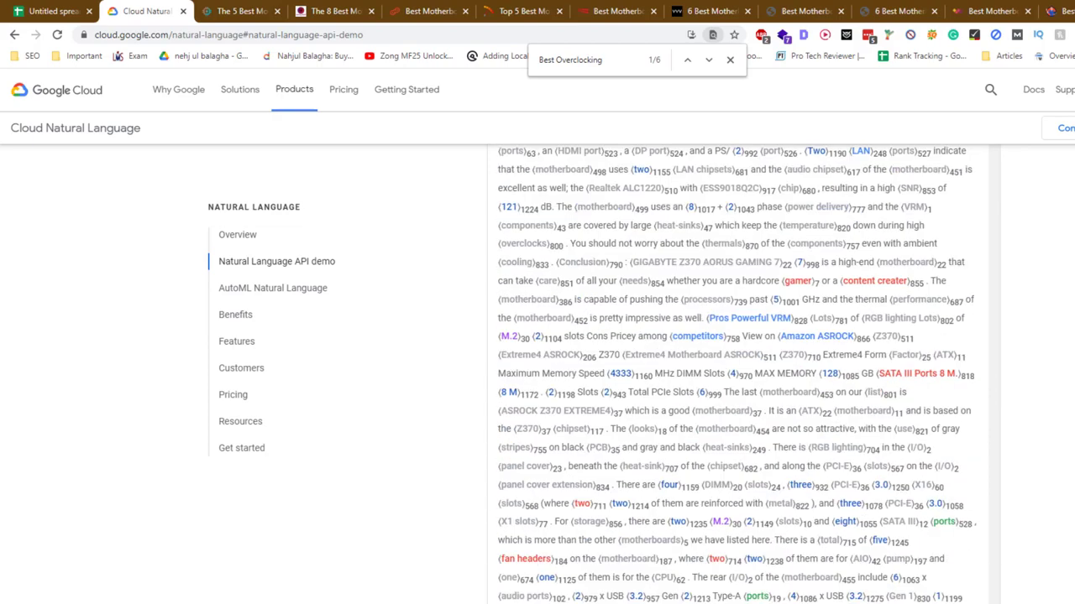
scroll(739, 377, "down", 20)
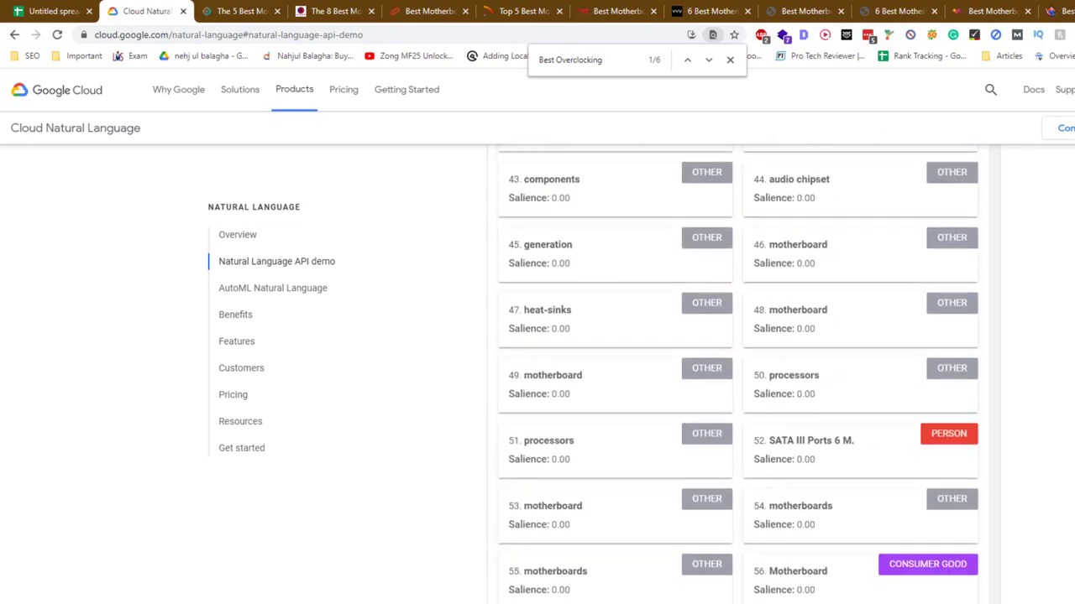
scroll(739, 378, "down", 20)
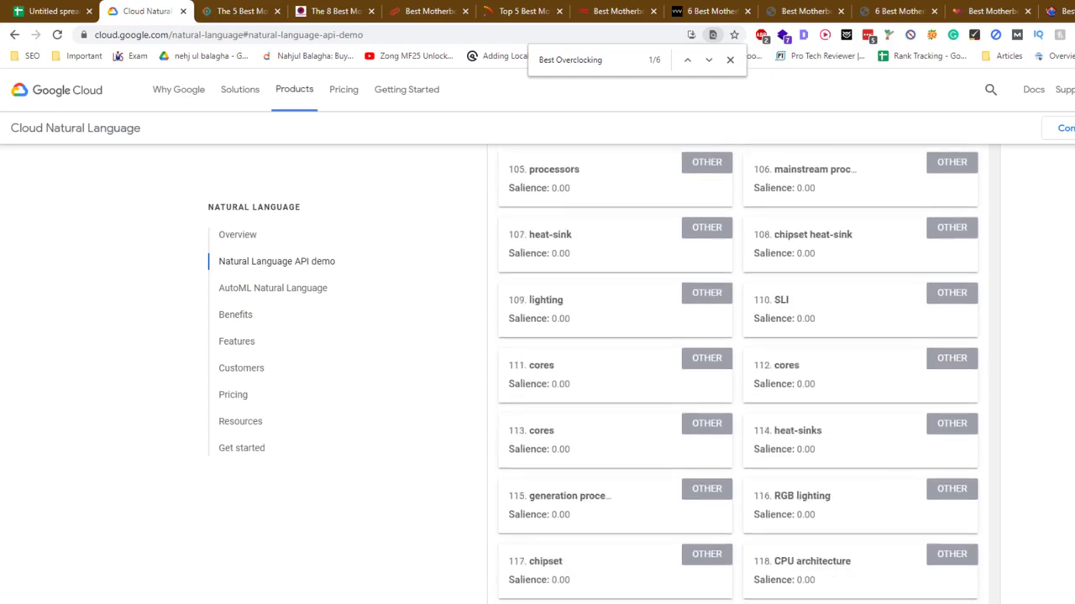
scroll(739, 377, "down", 20)
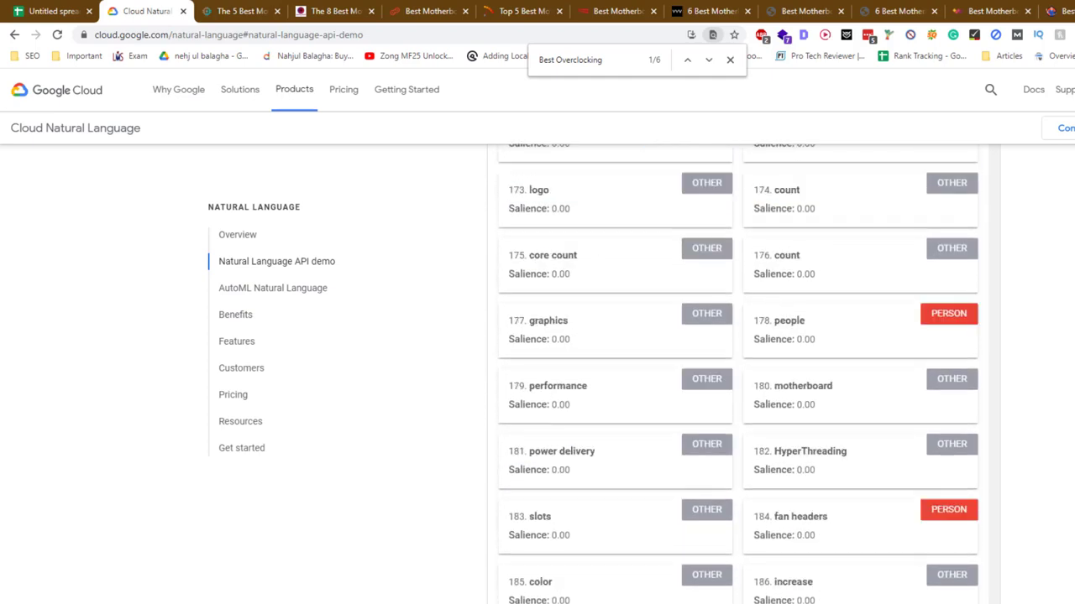
scroll(739, 378, "down", 5)
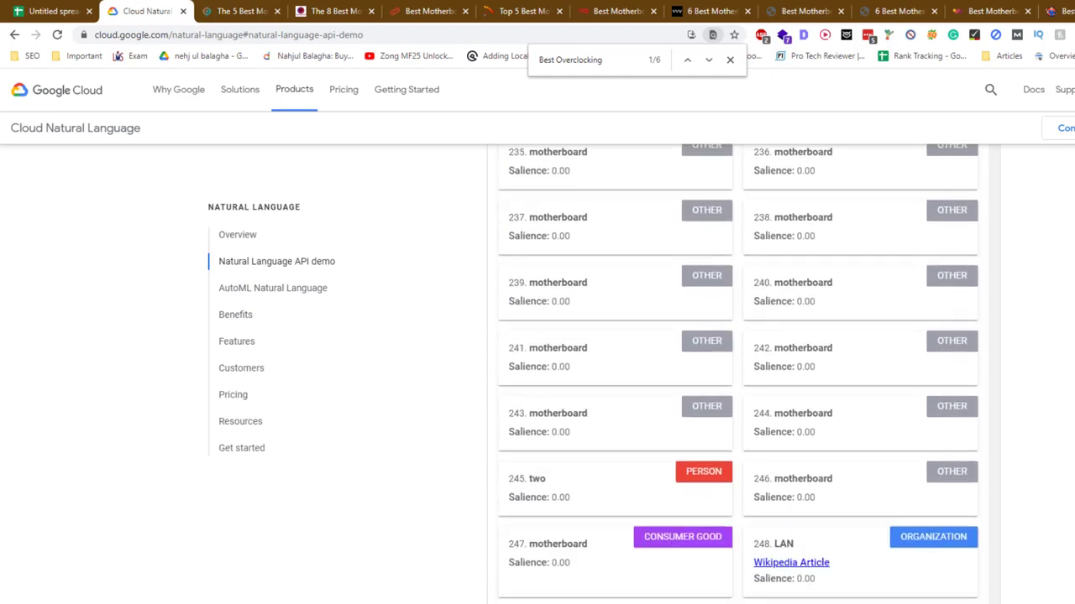
scroll(739, 378, "up", 4)
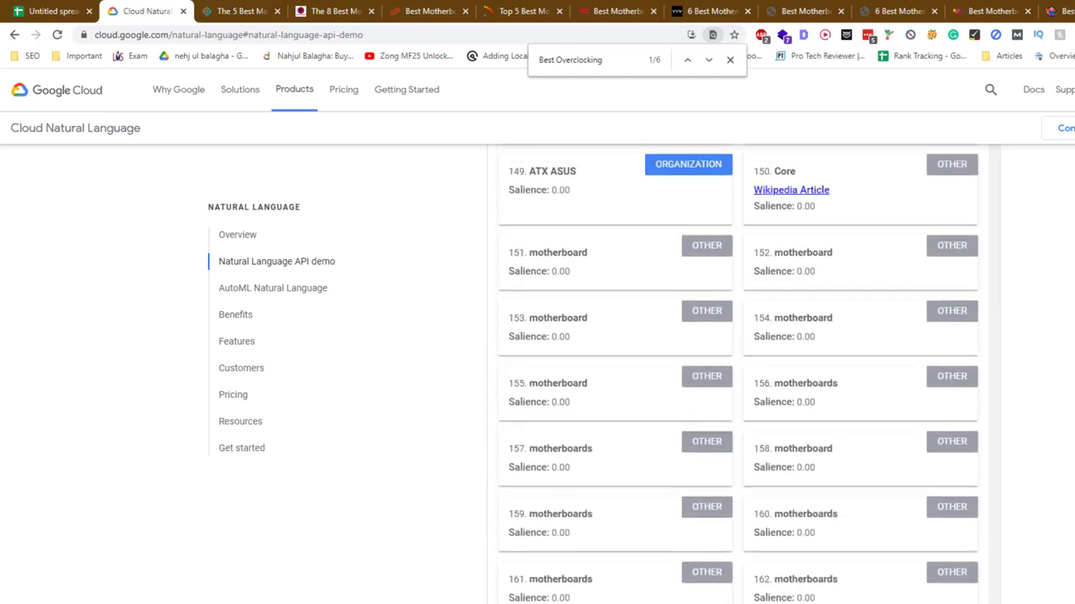
scroll(738, 377, "up", 20)
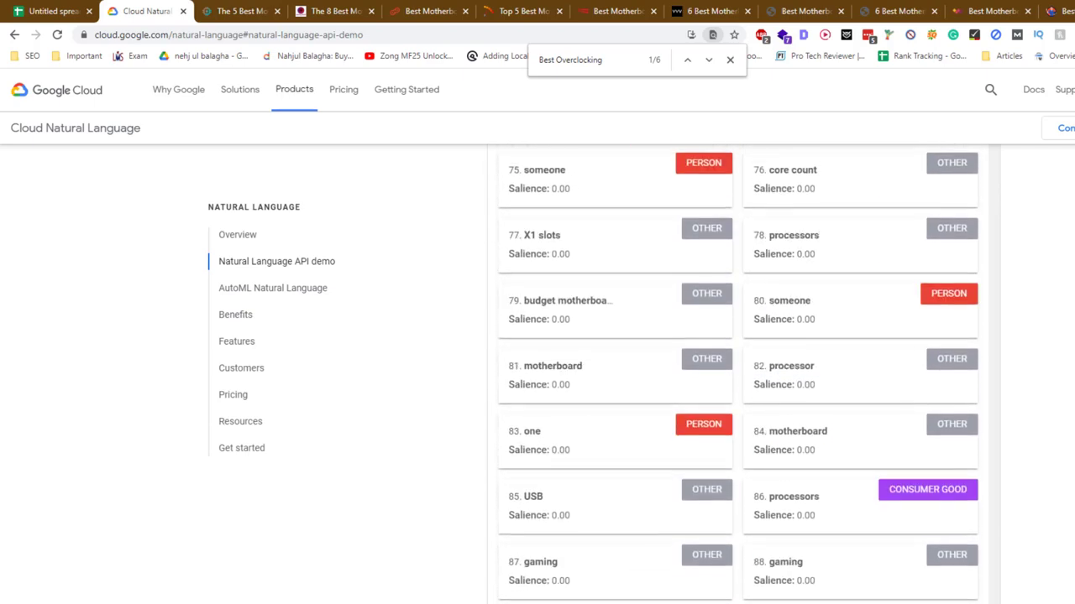
scroll(739, 378, "up", 16)
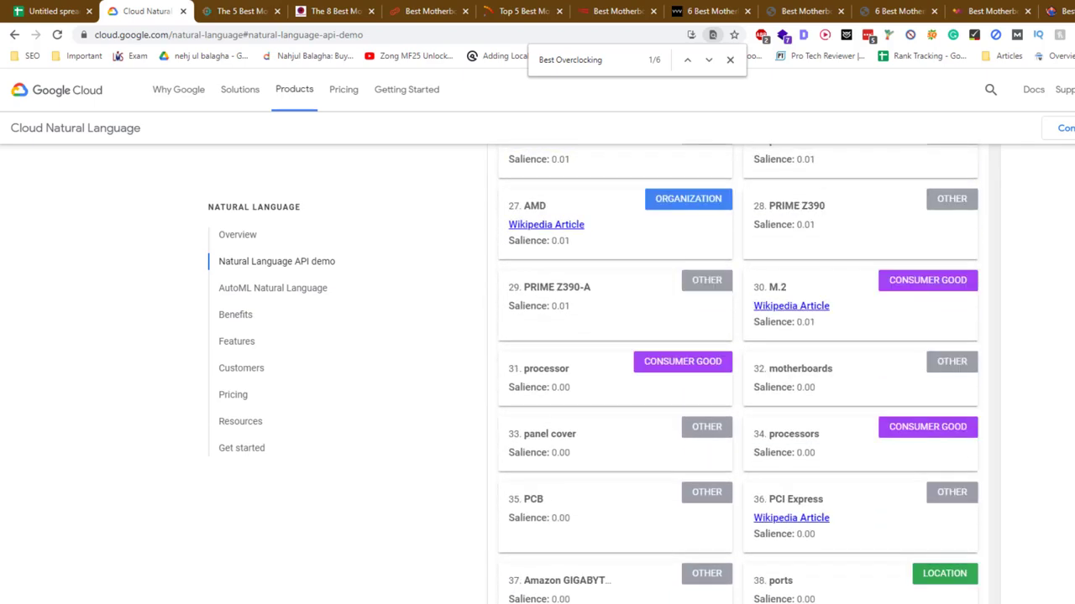
scroll(739, 377, "up", 4)
scroll(739, 378, "down", 1)
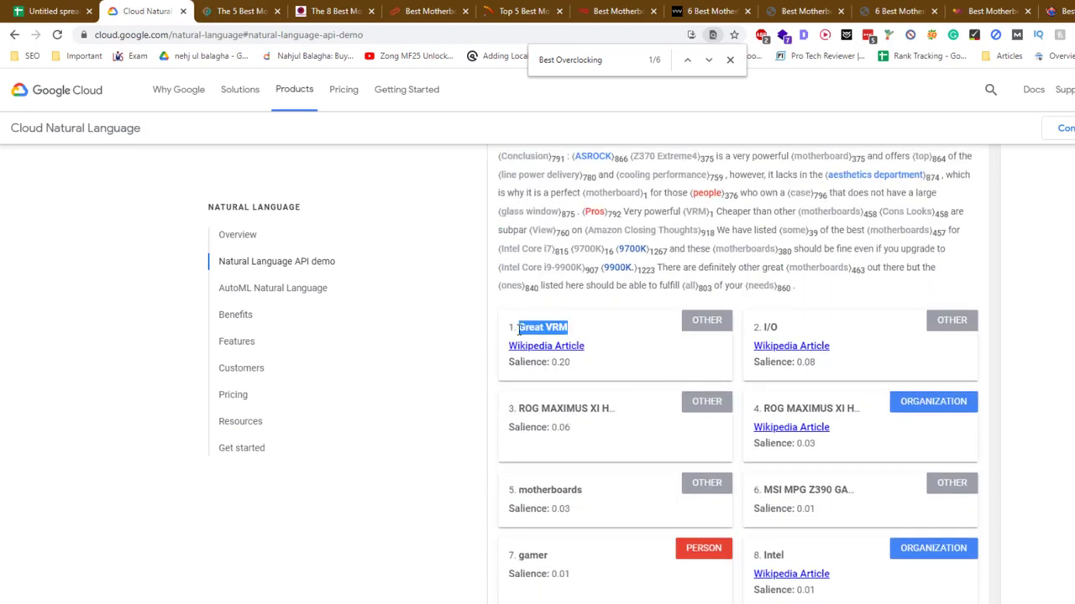
Record the top entity "Great VRM" in cell A7 of the spreadsheet with salience 0.2 in B7
key("ctrl+c")
key("ctrl+1")
left_click(84, 269)
key("ctrl+v")
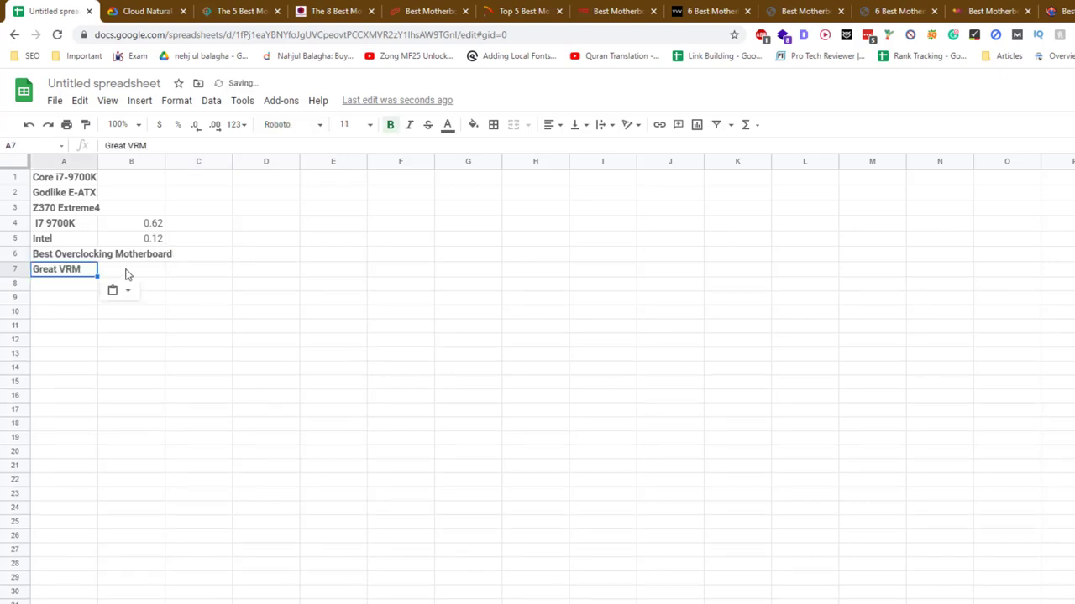
key("Tab")
type("0.2")
key("Return")
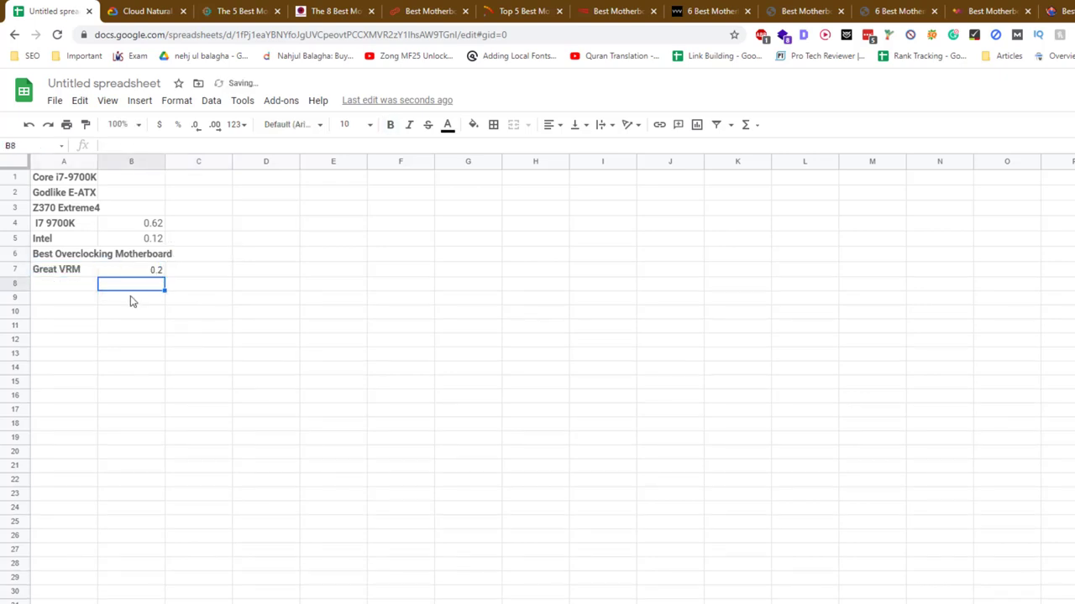
Copy the second entity "I/O" from the demo results into cell A8 and enter its salience 0.08 in B8
key("ctrl+2")
left_click_drag(779, 328, 762, 328)
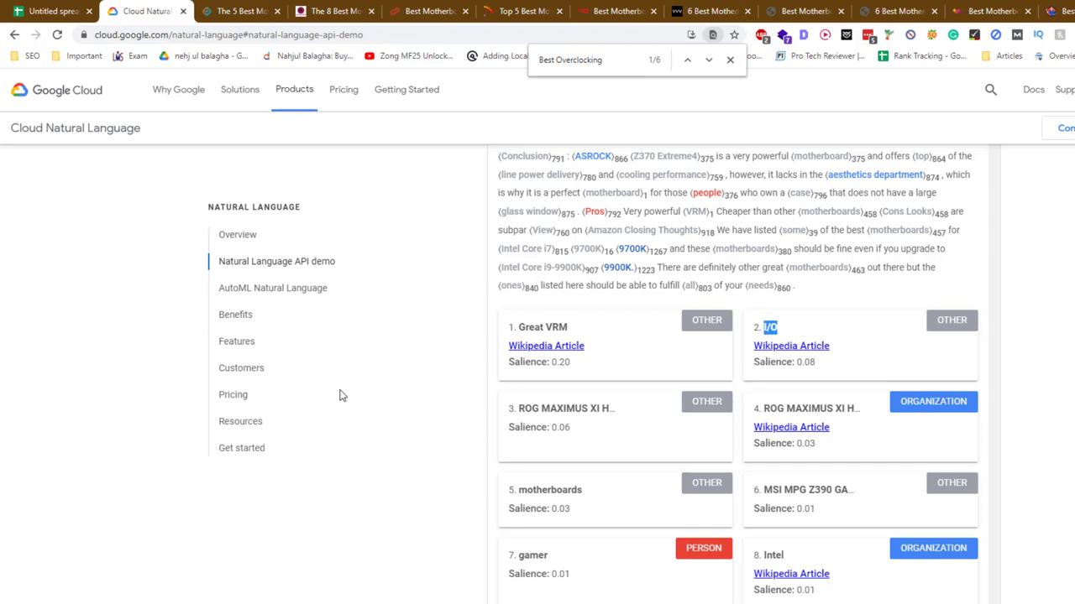
key("ctrl+1")
key("Left")
key("ctrl+v")
key("Right")
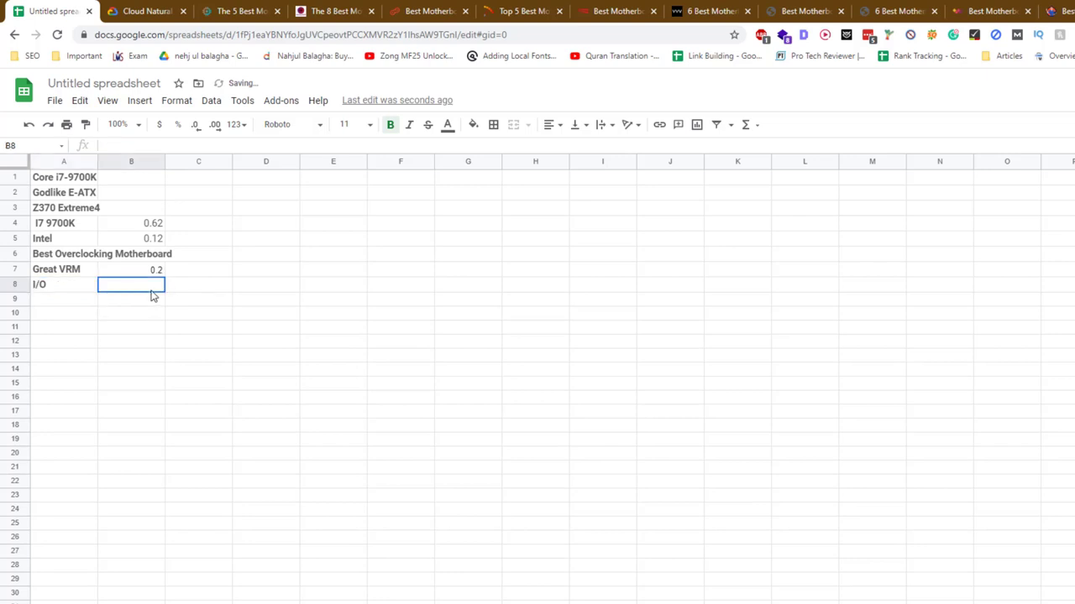
type("0.05")
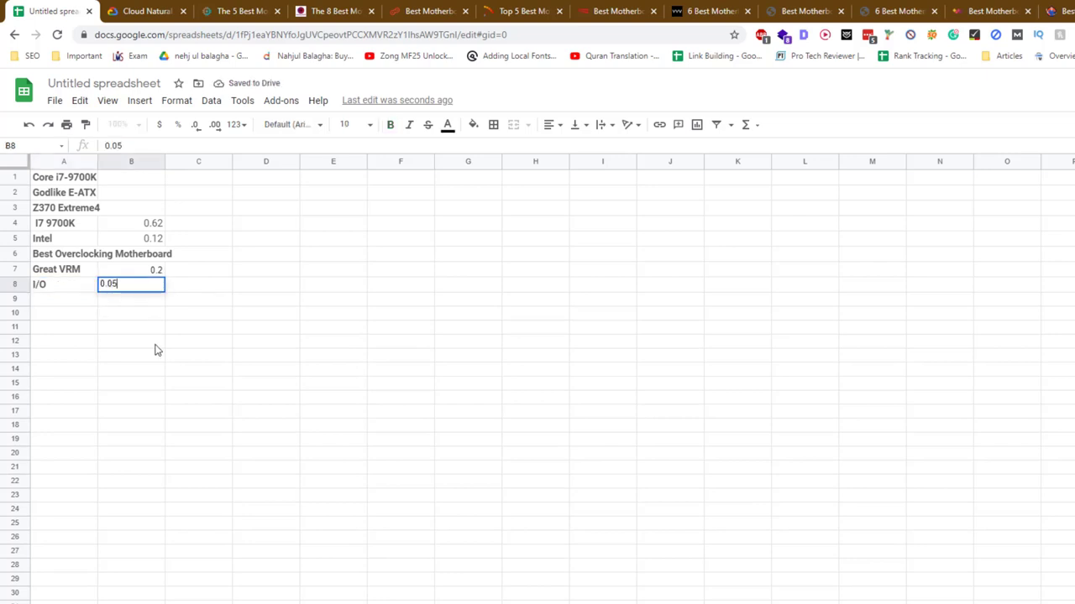
key("Return")
Copy the third entity's visible name "ROG MAXIMUS XI H" from the demo results into cell A9
key("ctrl+2")
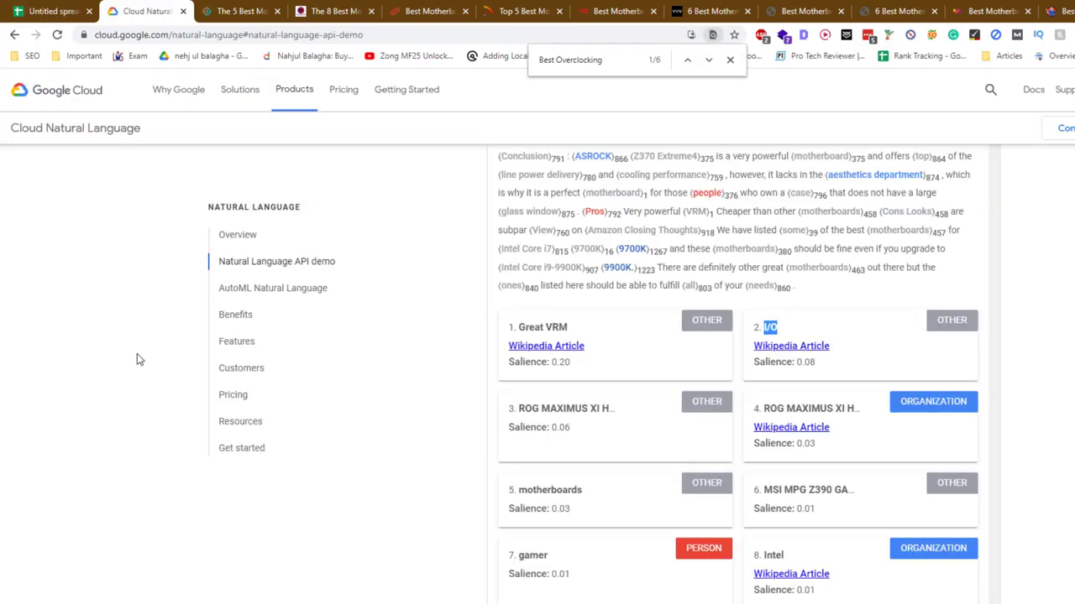
scroll(654, 358, "down", 1)
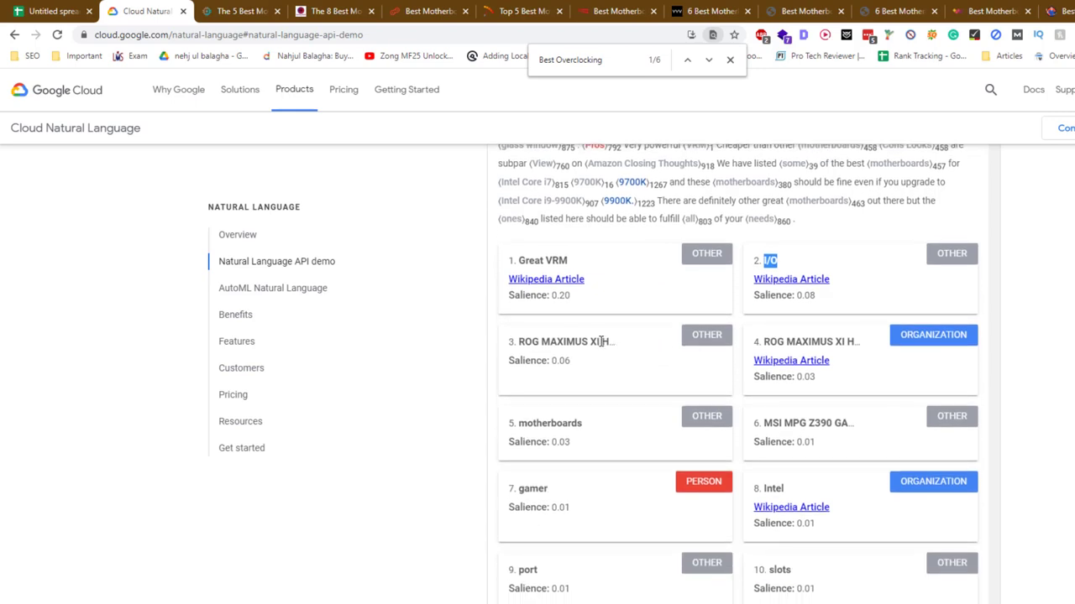
left_click_drag(519, 341, 612, 341)
key("ctrl+c")
key("ctrl+1")
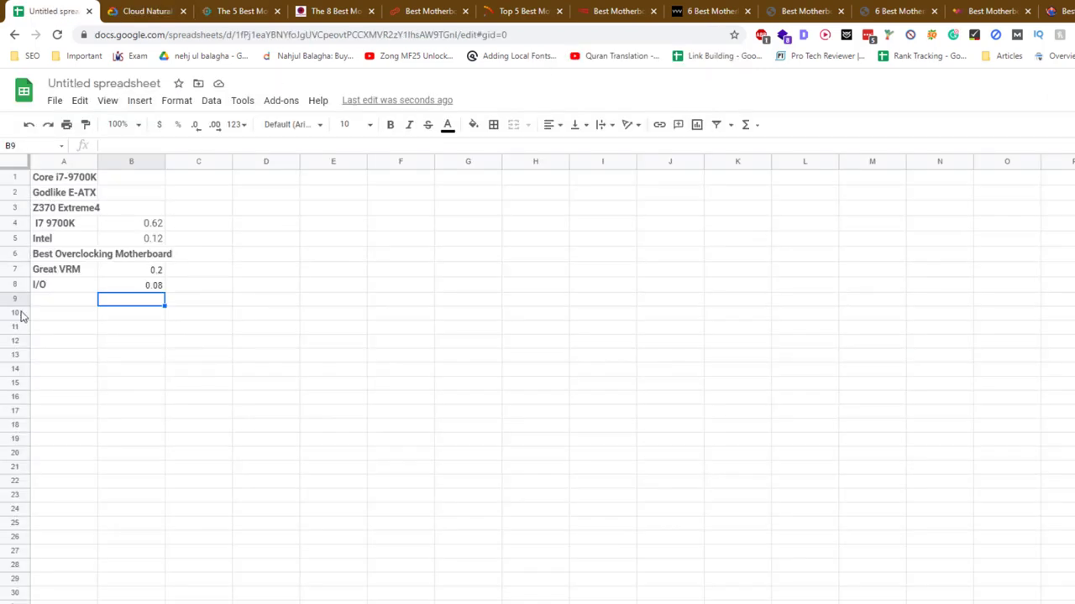
left_click(60, 304)
key("ctrl+v")
key("Right")
Check the third entity's salience in the demo results and set cell B9 to 0.06
key("ctrl+2")
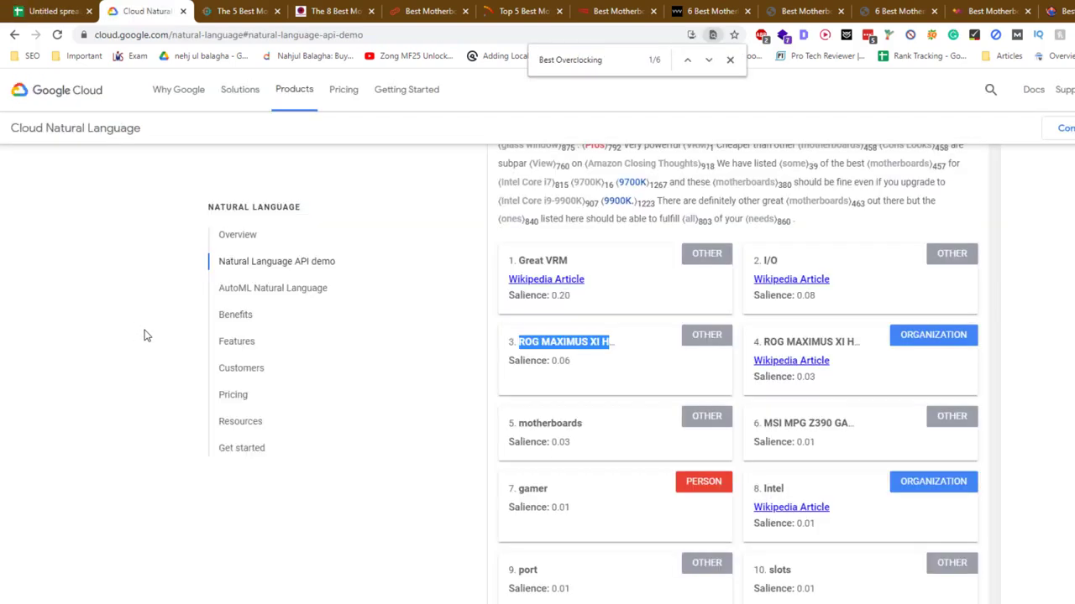
key("ctrl+1")
key("ctrl+2")
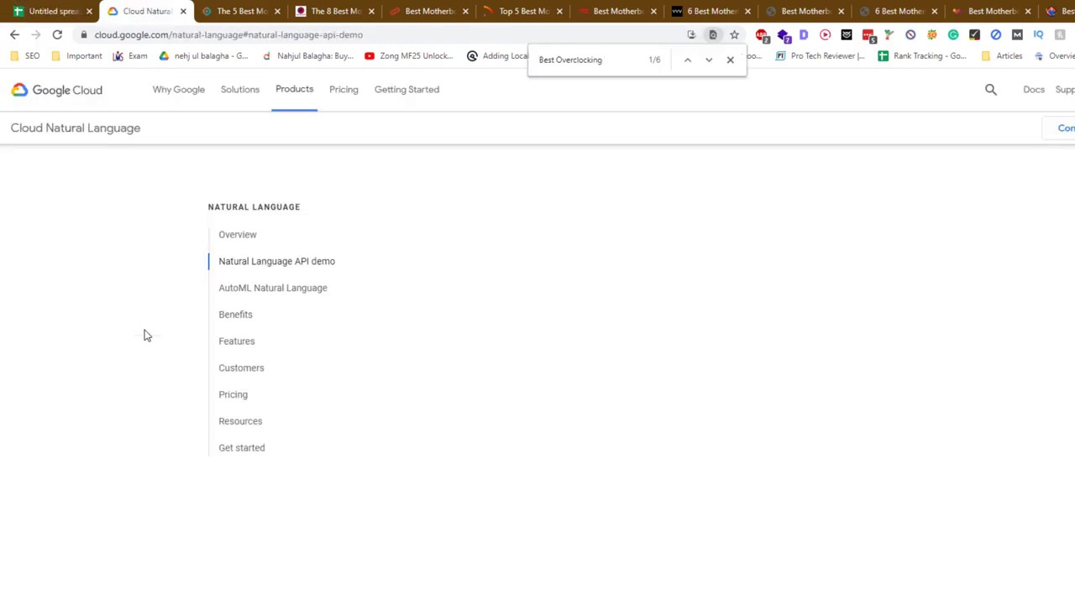
key("ctrl+1")
type("0.03")
key("Return")
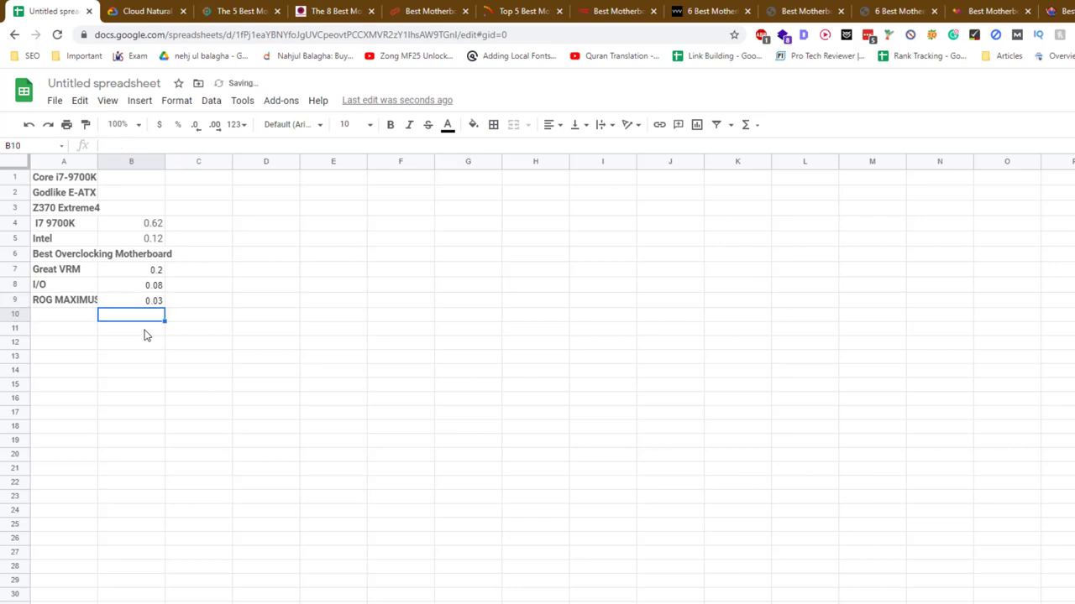
key("Up")
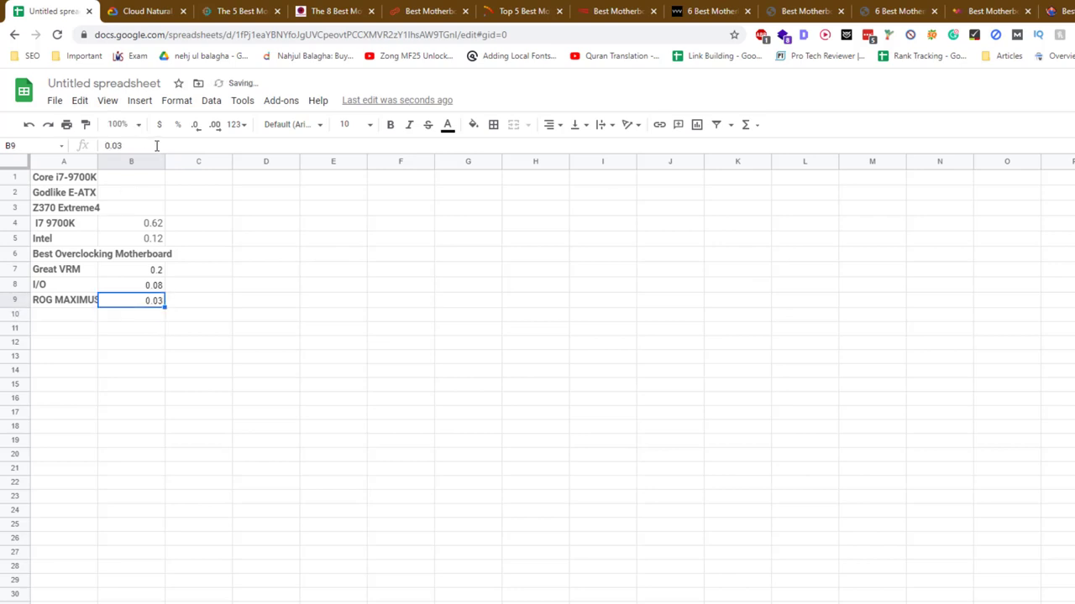
key("Return")
key("BackSpace")
key("Return")
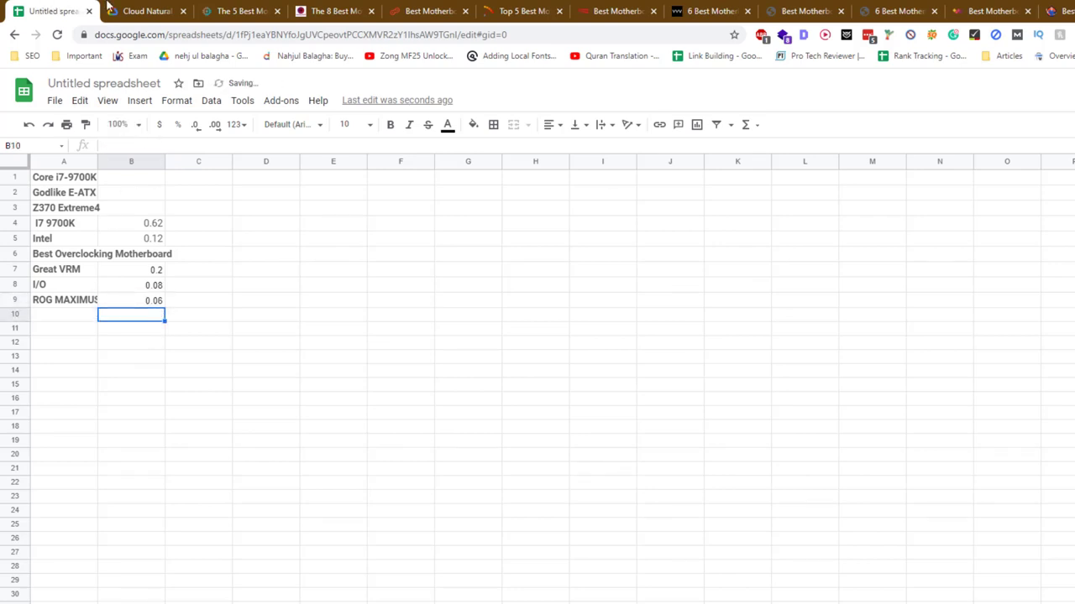
Copy the fourth entity's visible name, the "ROG MAXIMUS XI H" tagged as organization, into cell A10
left_click(107, 7)
left_click(821, 346)
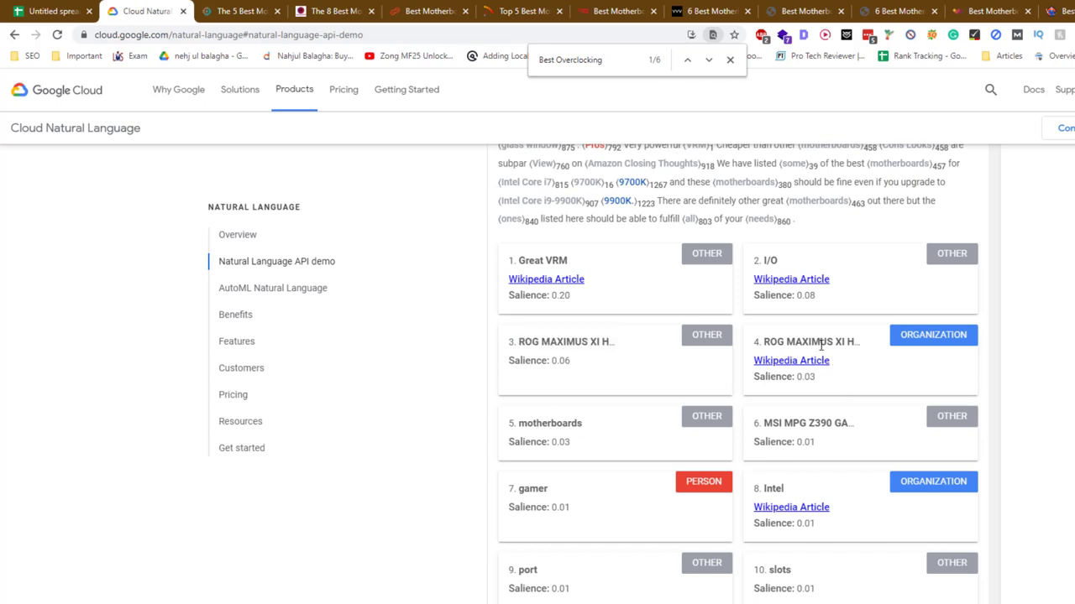
triple_click(821, 346)
left_click(767, 340)
left_click_drag(767, 340, 858, 342)
key("ctrl+shift+Tab")
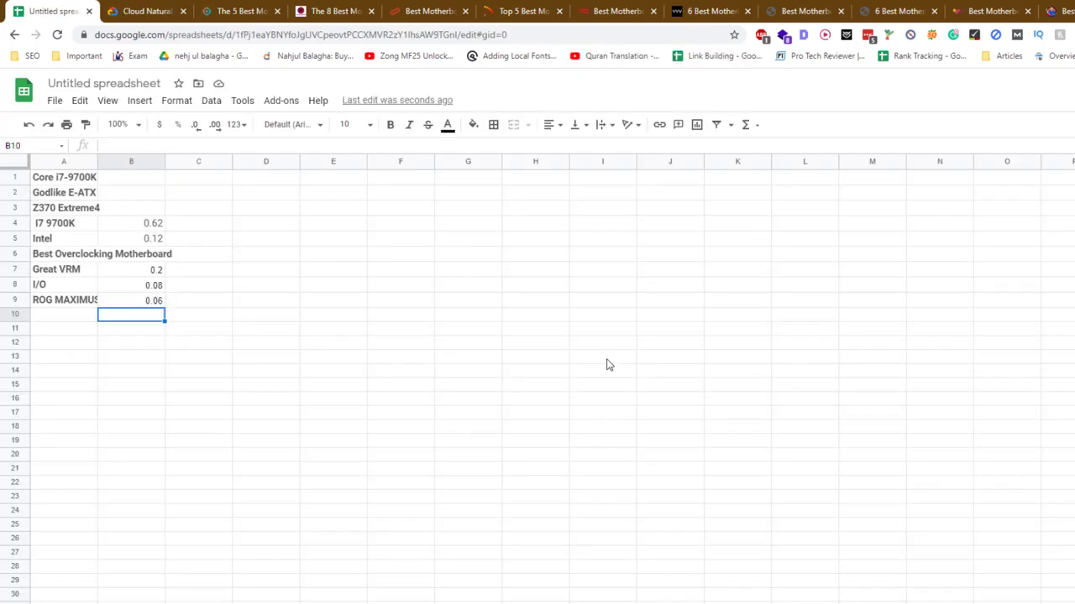
left_click(69, 315)
key("ctrl+v")
Check the fourth entity's salience in the demo results and enter 0.03 in cell B10
left_click(151, 314)
type("0.03")
key("ctrl+Tab")
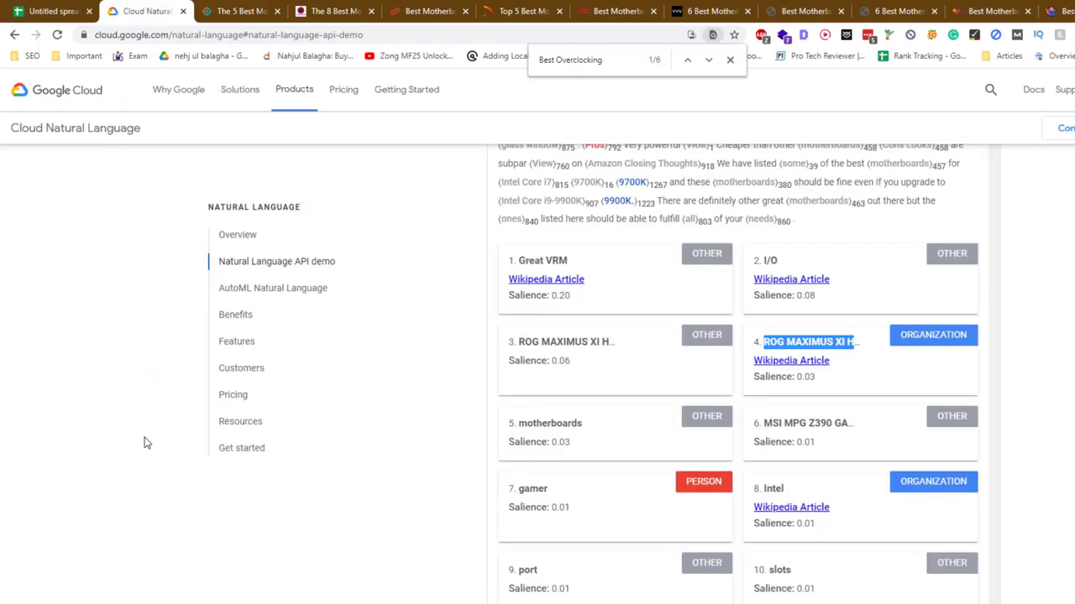
key("ctrl+shift+Tab")
type("0.3")
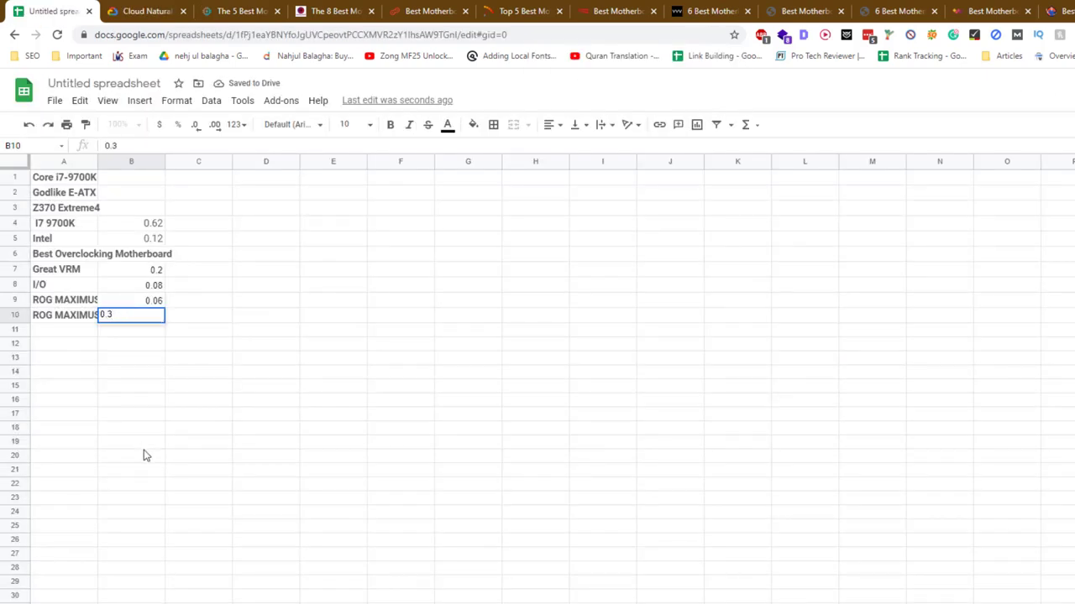
type("3")
key("Return")
Copy the fifth entity "motherboards" from the demo results into cell A11 and enter its salience 0.03 in B11
key("ctrl+Tab")
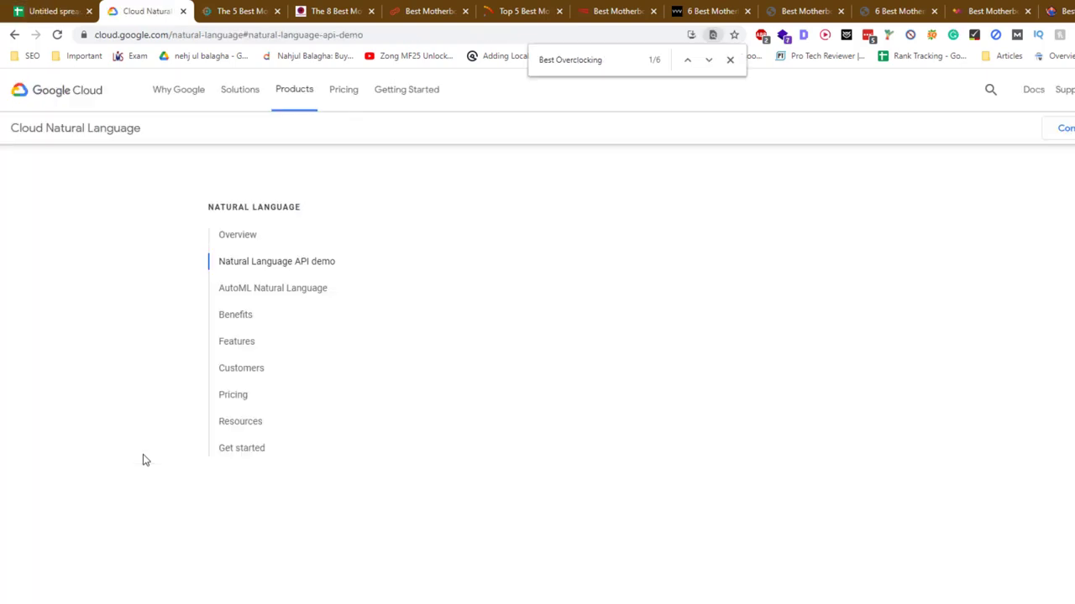
double_click(557, 424)
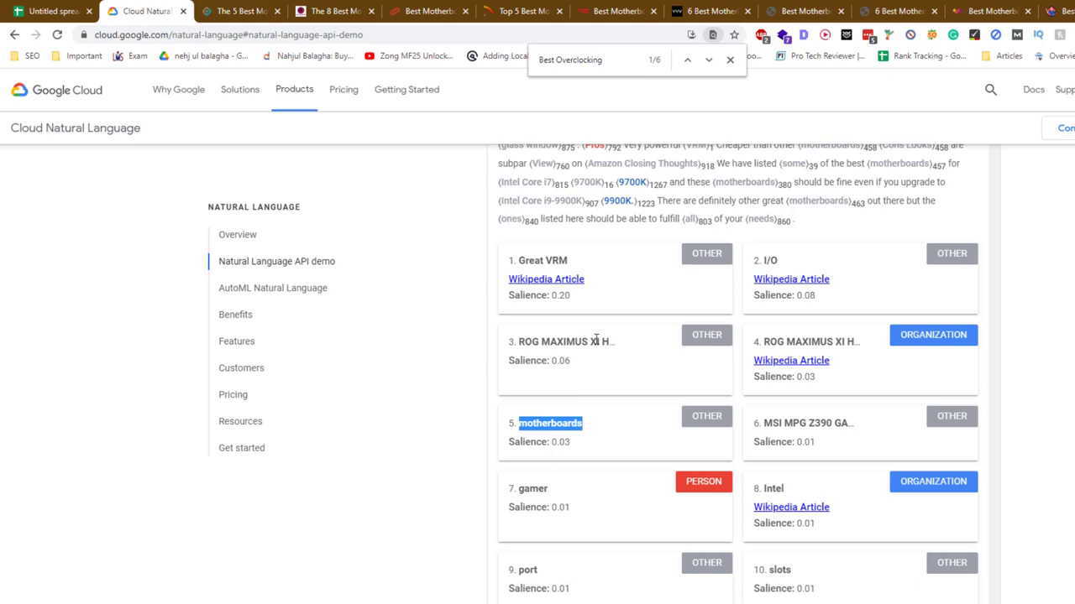
key("ctrl+c")
key("ctrl+shift+Tab")
left_click(89, 331)
key("ctrl+v")
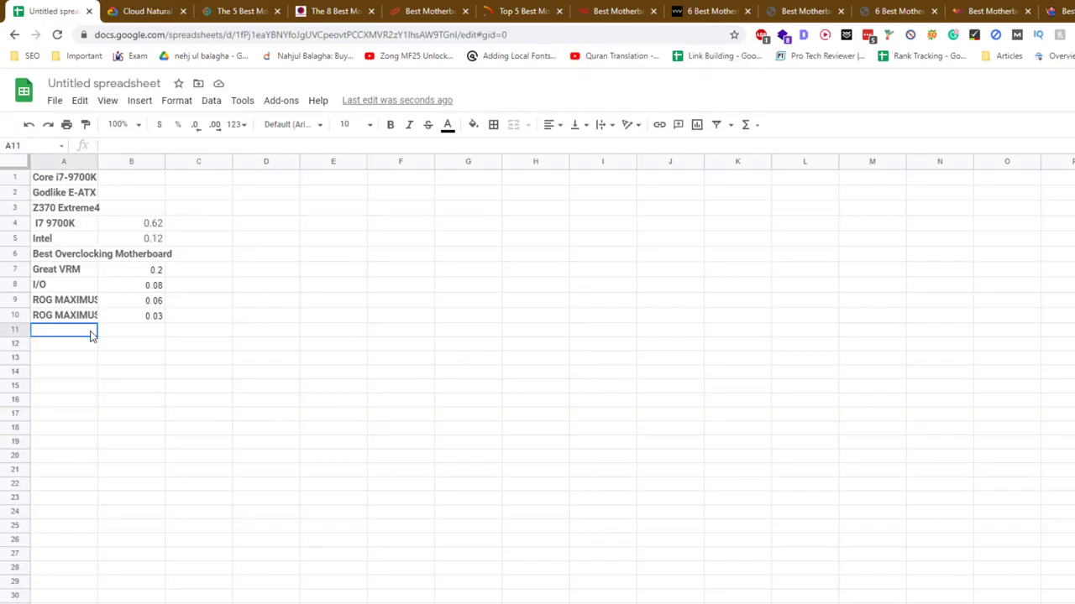
left_click(107, 333)
type("0.")
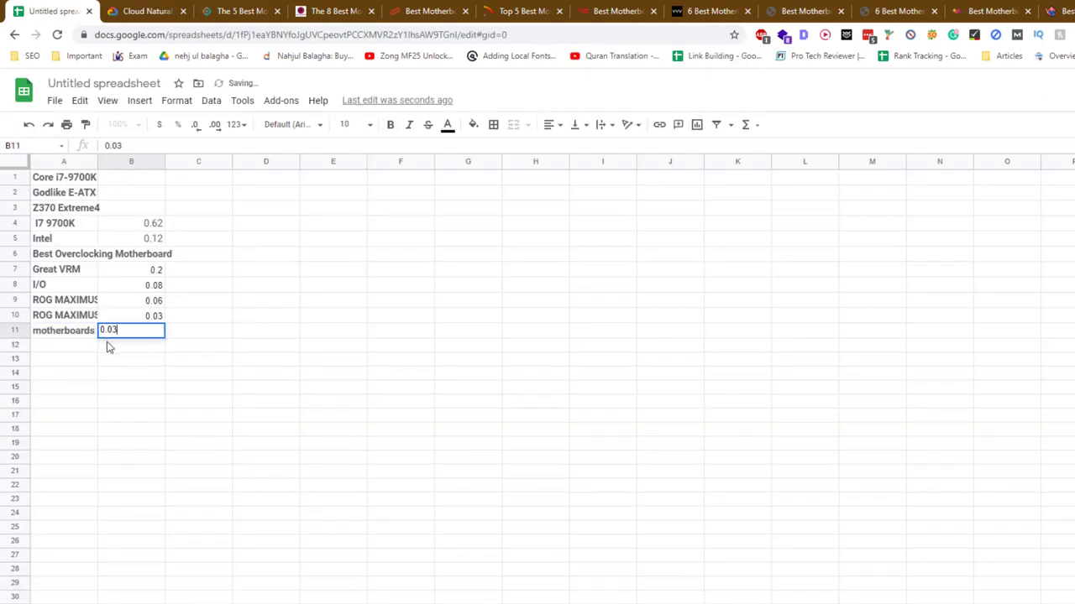
type("03")
key("Return")
key("ctrl+Tab")
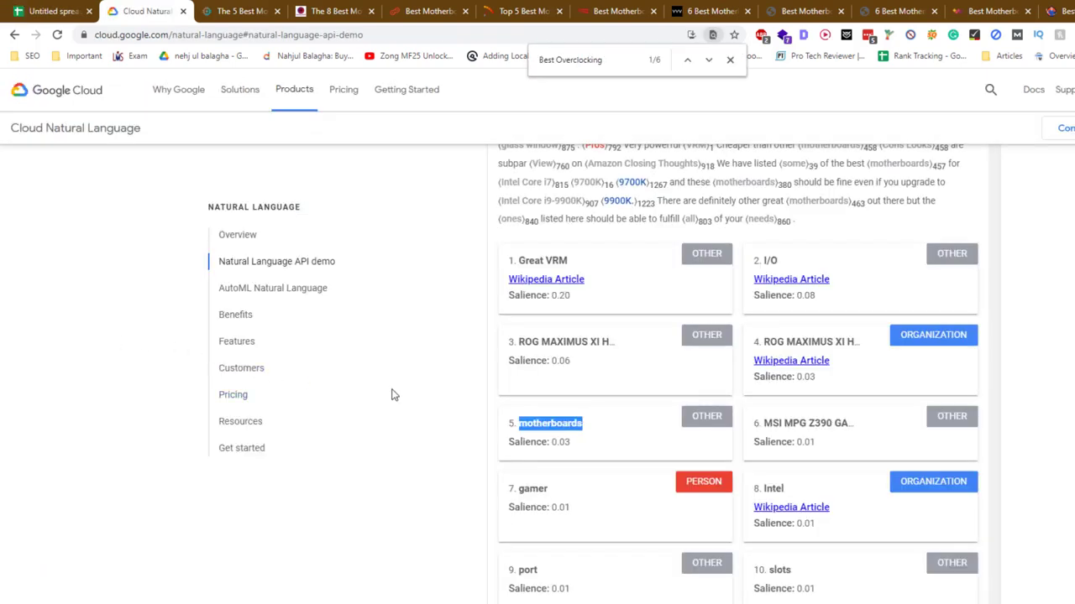
scroll(412, 401, "down", 5)
scroll(412, 401, "up", 5)
left_click(48, 11)
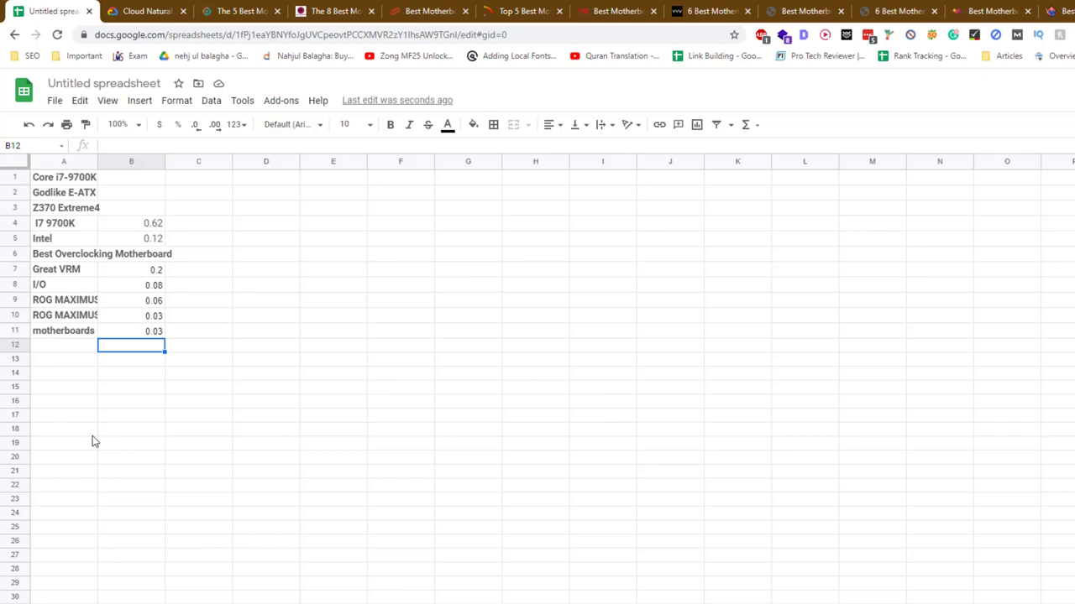
Open the Surfer website, surferseo.com, in a new browser tab
key("ctrl+t")
type("su")
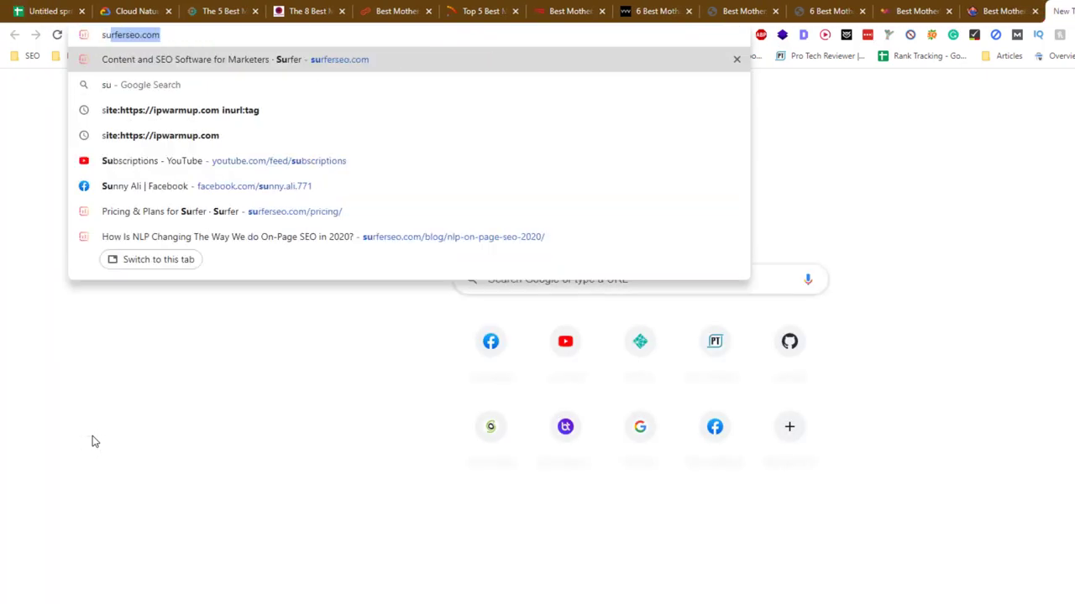
type("rf")
key("Return")
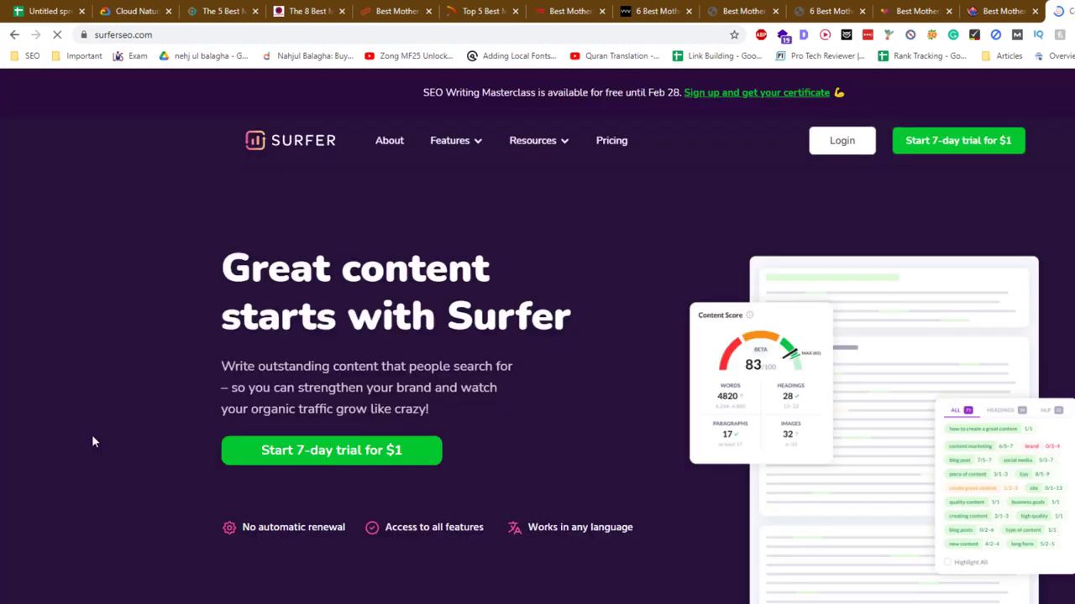
Log in to Surfer and check the remaining monthly NLP credits of the SERP Analyzer
left_click(825, 143)
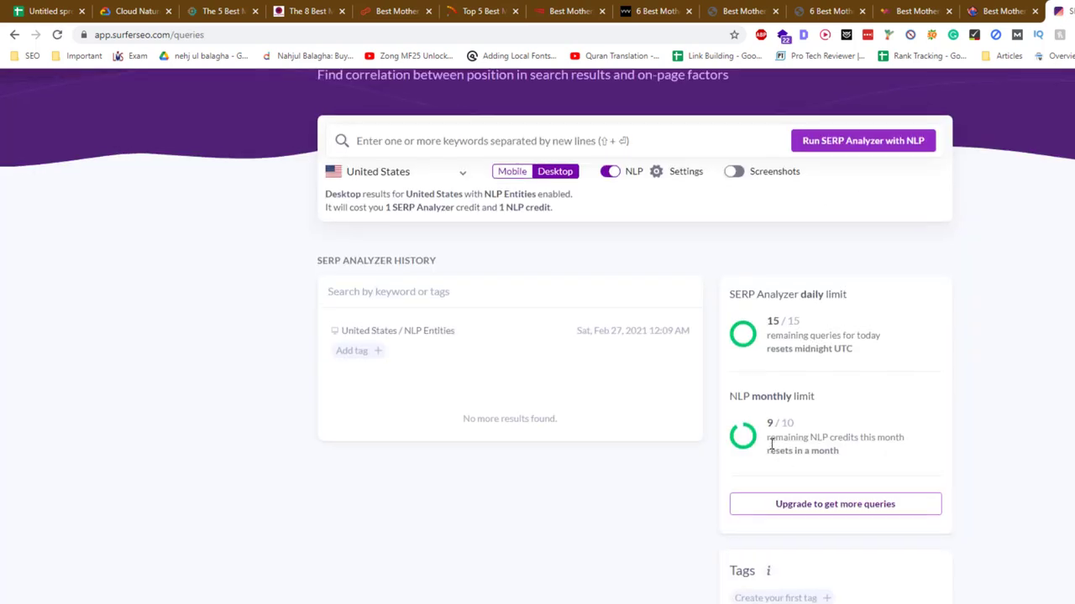
scroll(775, 453, "up", 1)
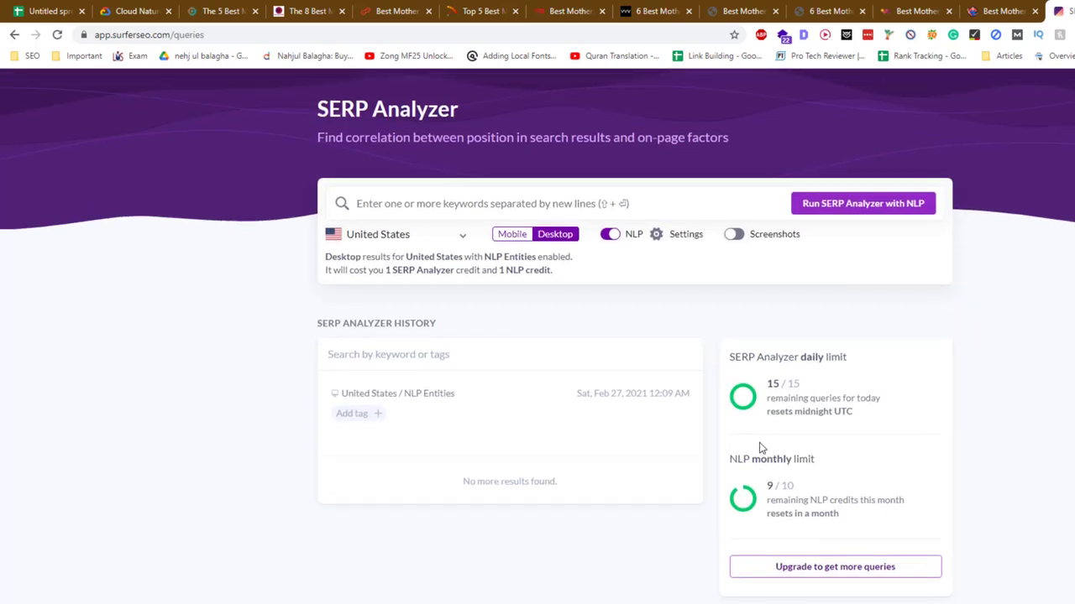
left_click_drag(768, 489, 796, 487)
Run the SERP Analyzer with NLP for "best motherboard for i7 9700k" in the United States and open the finished analysis
left_click(621, 207)
type("best motherboard fo")
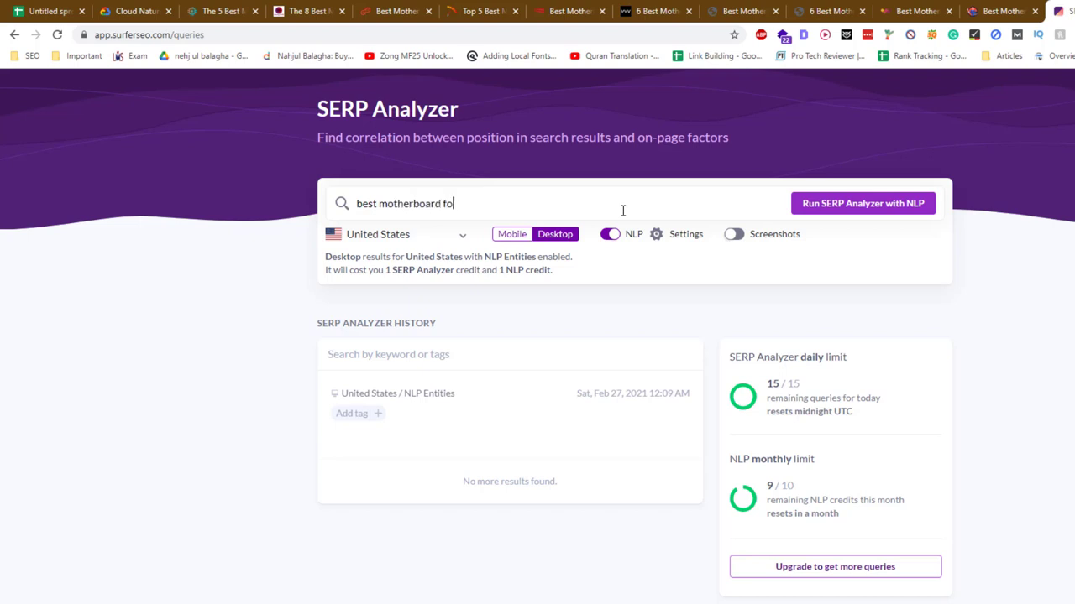
type("r i7 9700k")
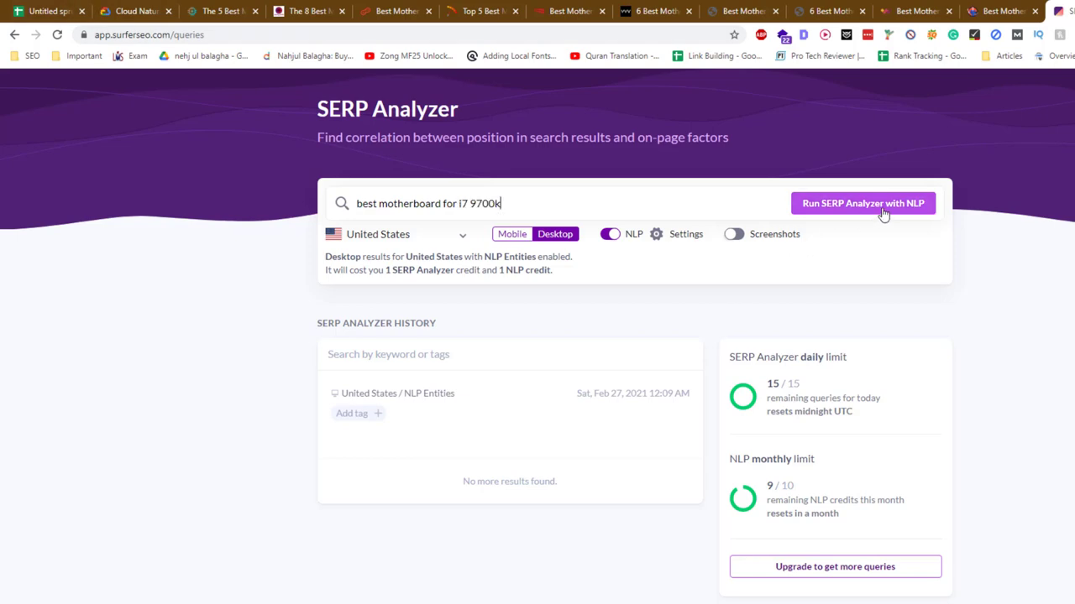
left_click(884, 206)
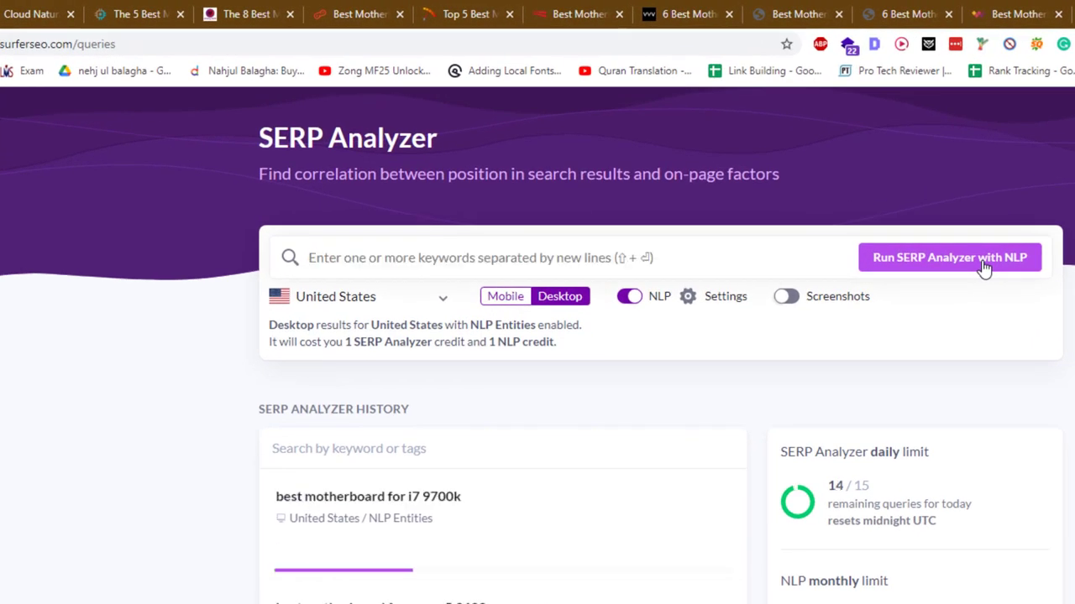
scroll(978, 300, "up", 1)
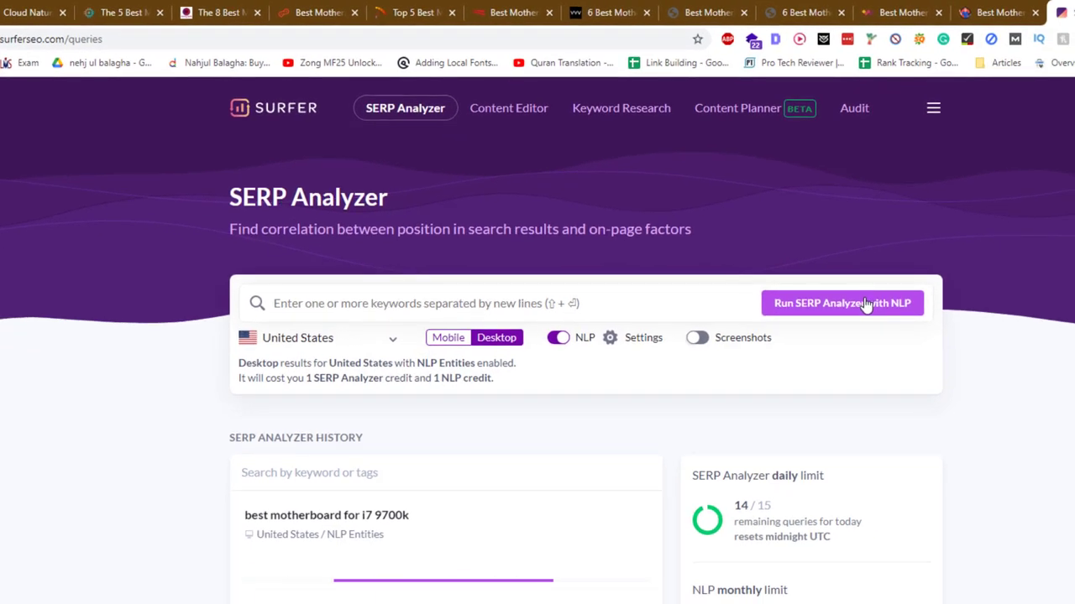
scroll(427, 521, "down", 1)
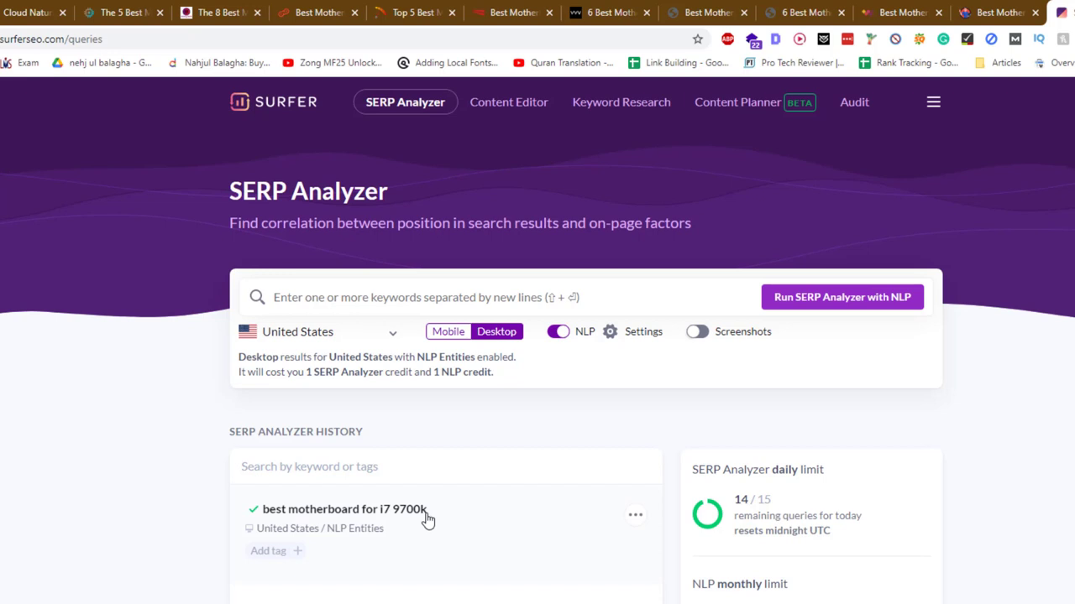
left_click(426, 520)
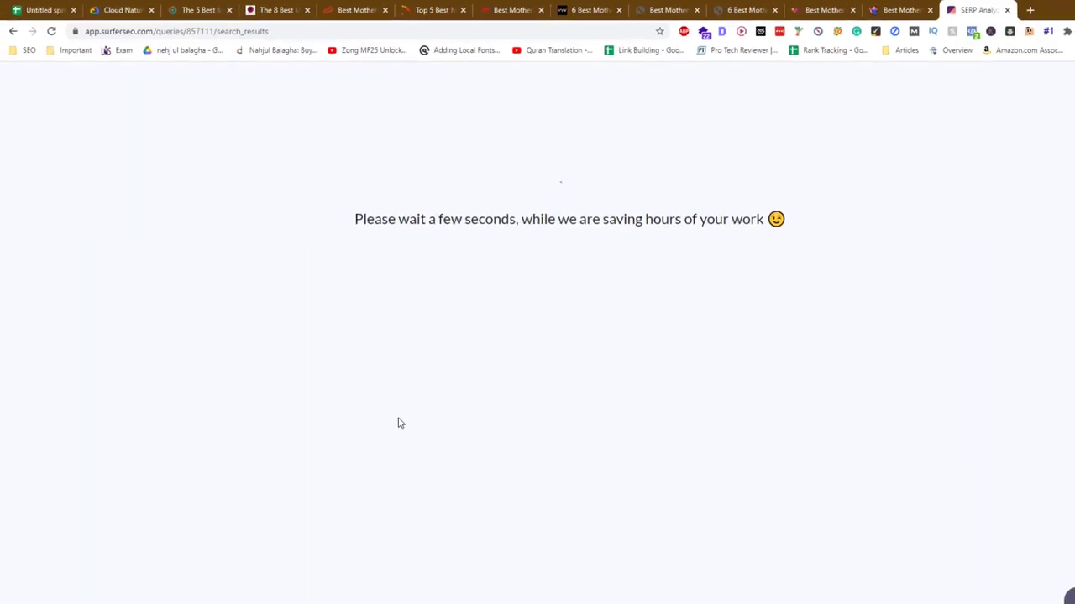
left_click(285, 10)
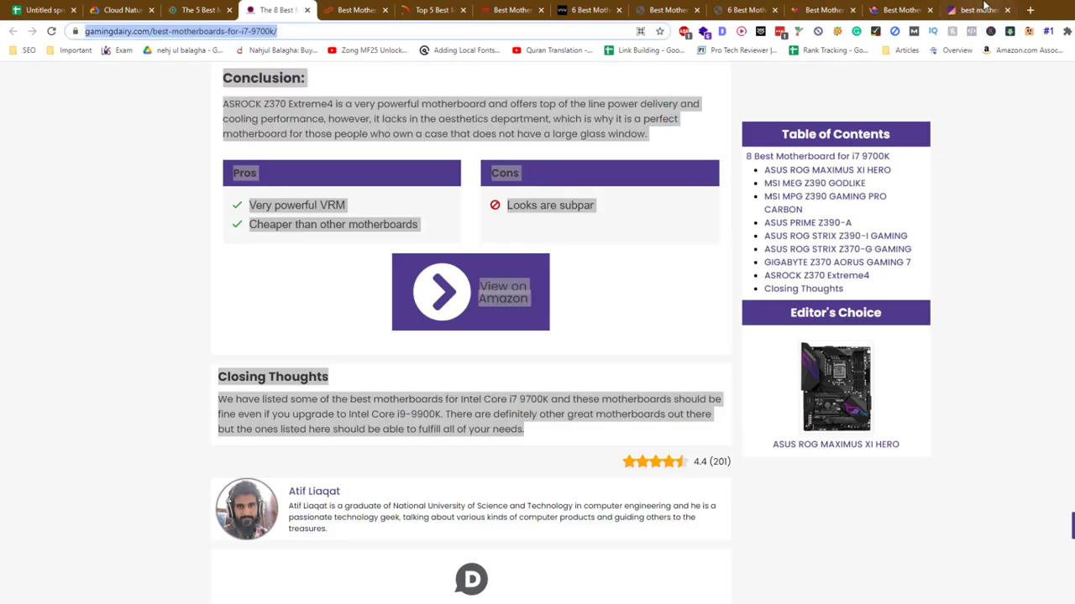
left_click(1013, 7)
scroll(928, 269, "down", 2)
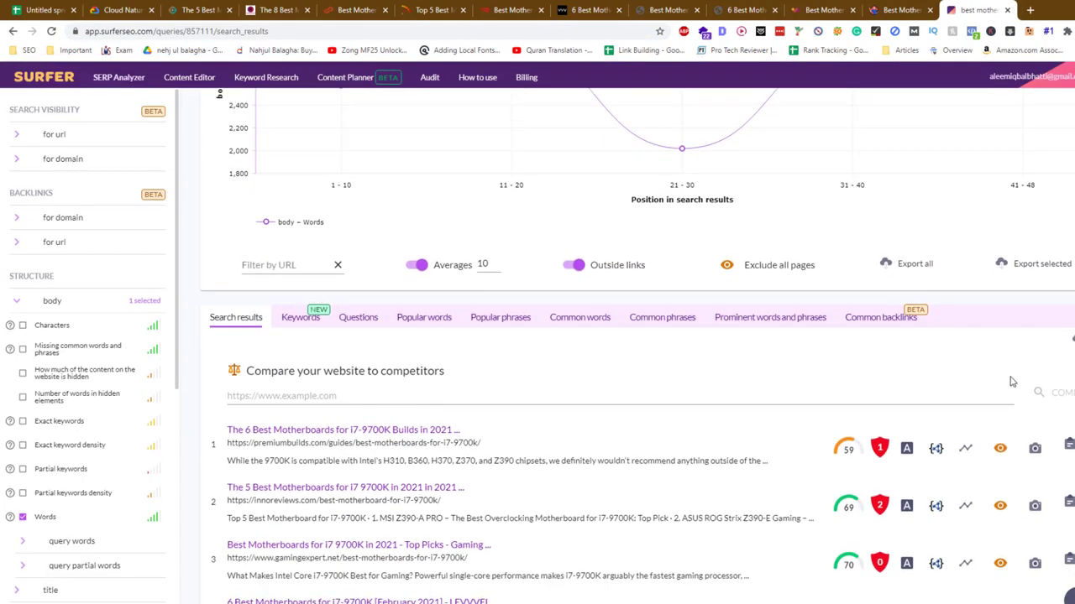
left_click(989, 393)
type("https://www.gamingdairy.com/best-motherboards-for-i7-9700k/")
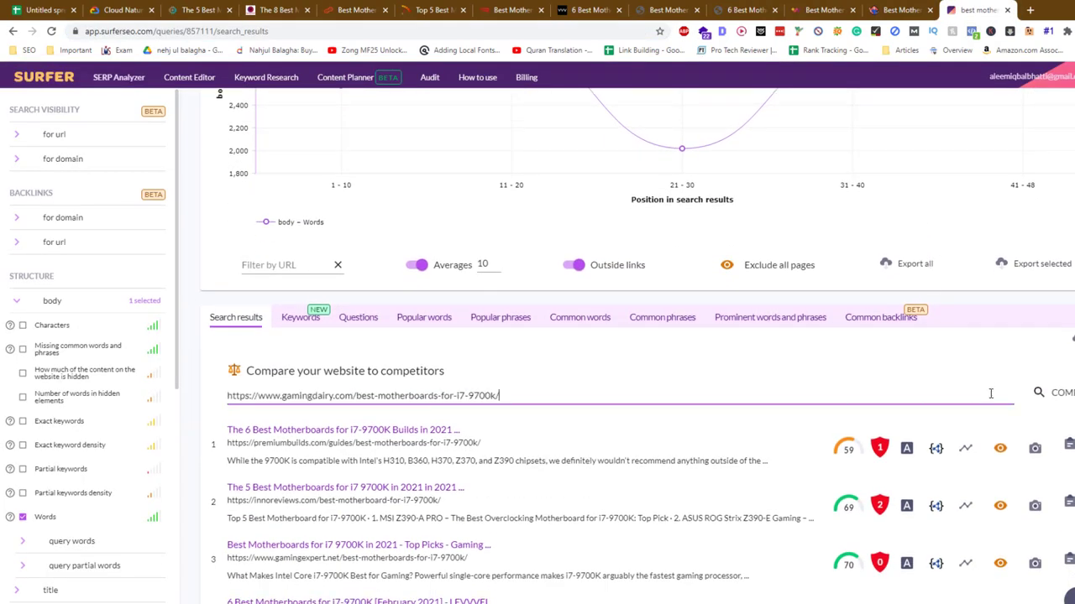
left_click(1062, 395)
Open the audit of the compared gamingdairy.com page above the ranked search results
scroll(922, 363, "down", 2)
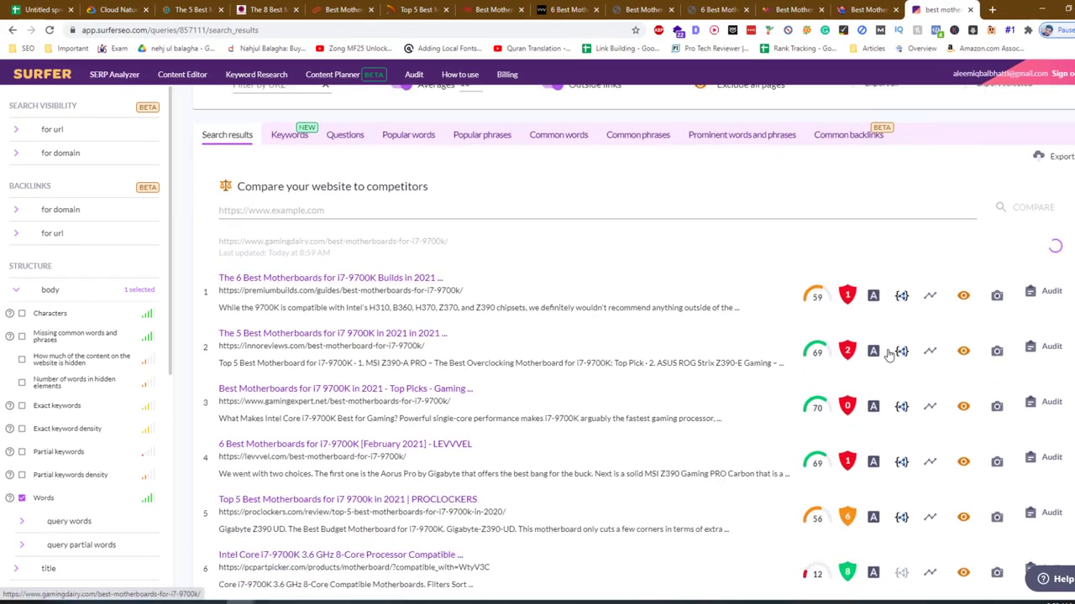
scroll(888, 356, "down", 5)
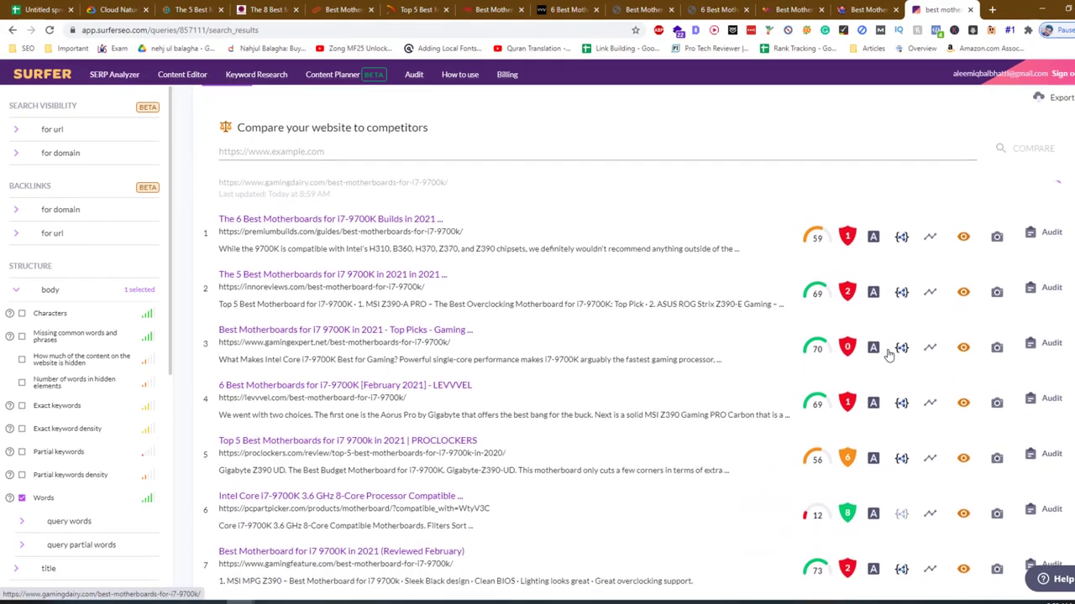
scroll(888, 355, "down", 3)
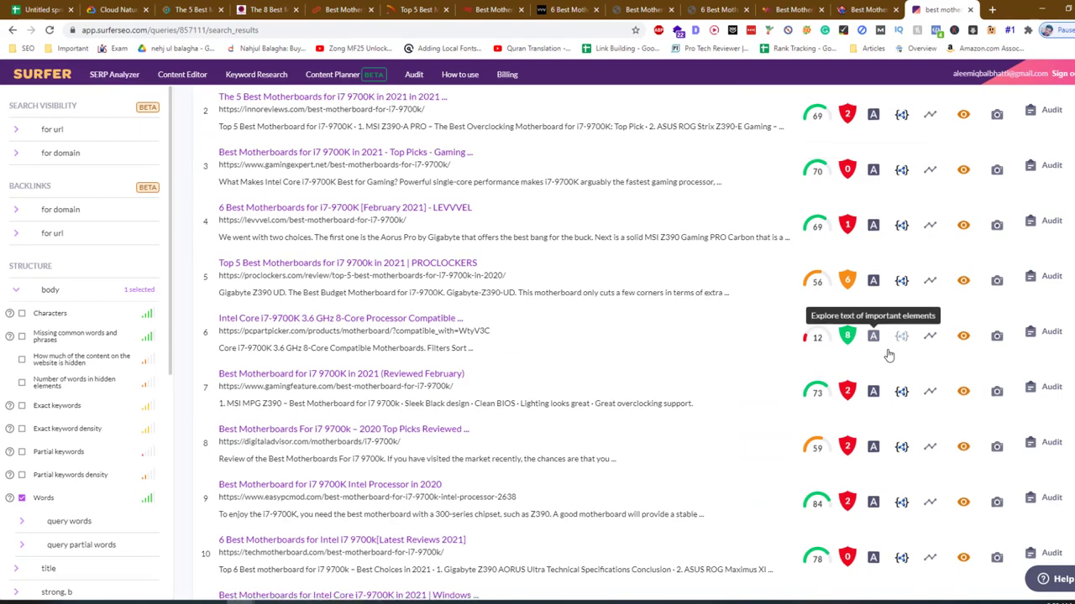
scroll(889, 355, "up", 5)
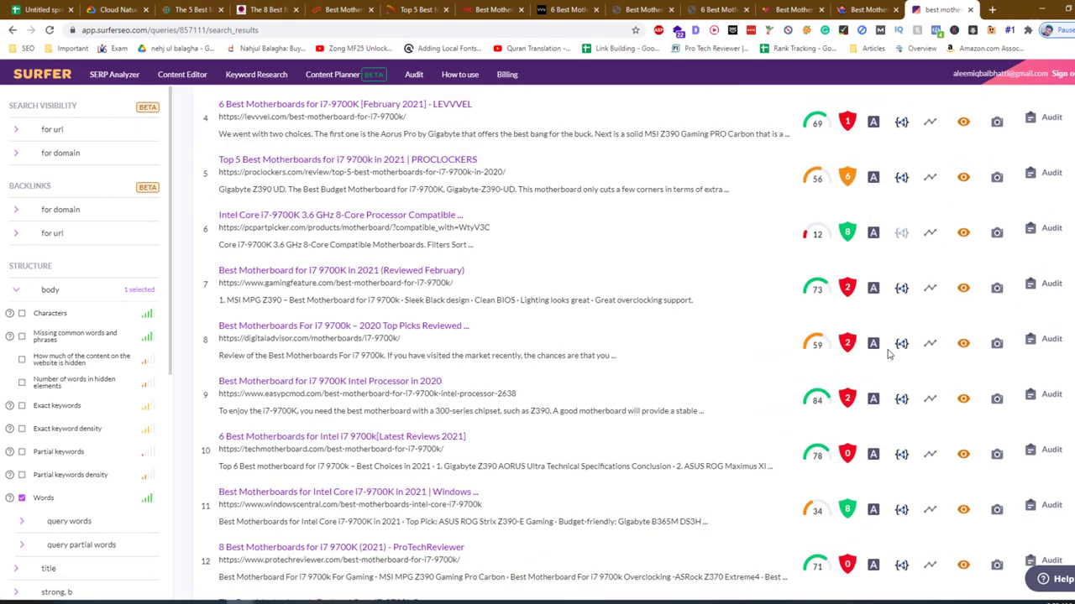
scroll(888, 355, "up", 4)
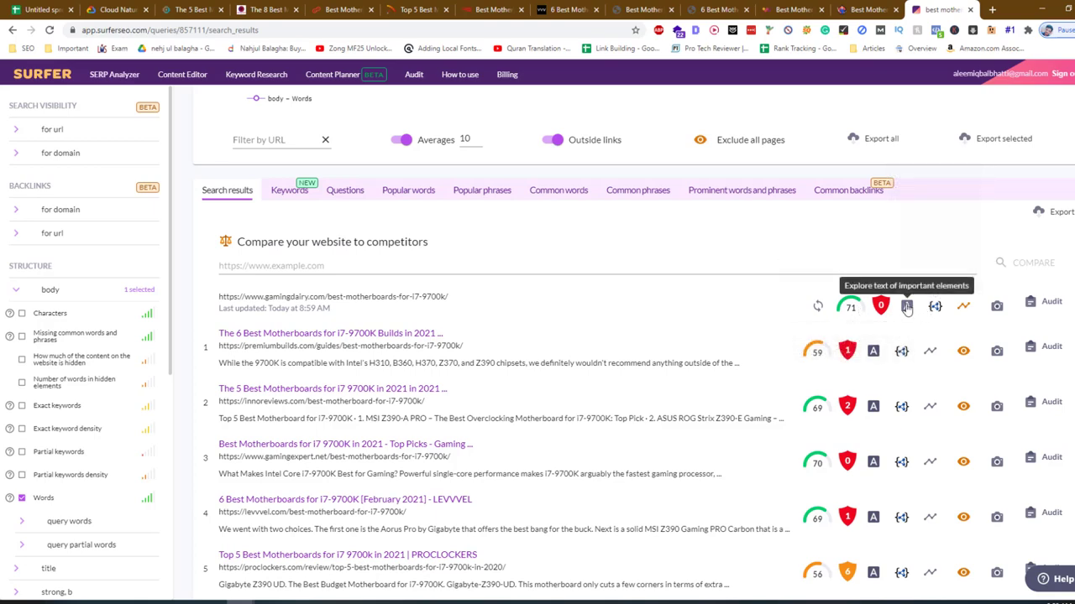
left_click(1041, 304)
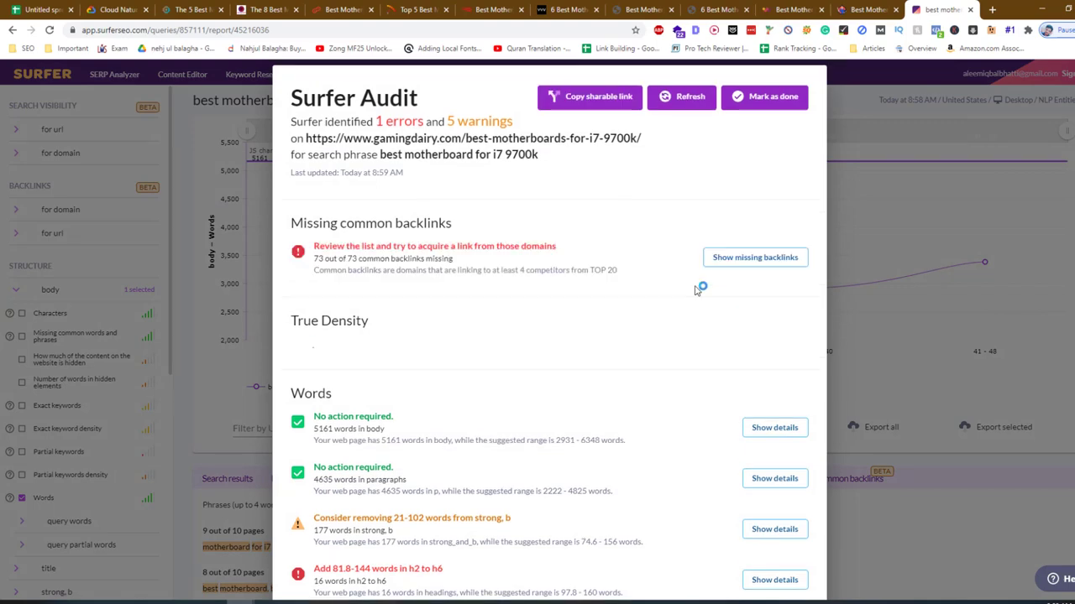
Examine the audit's True Density phrase list for NLP-tagged terms, their suggested usage, relevance and recommended actions
scroll(673, 304, "down", 2)
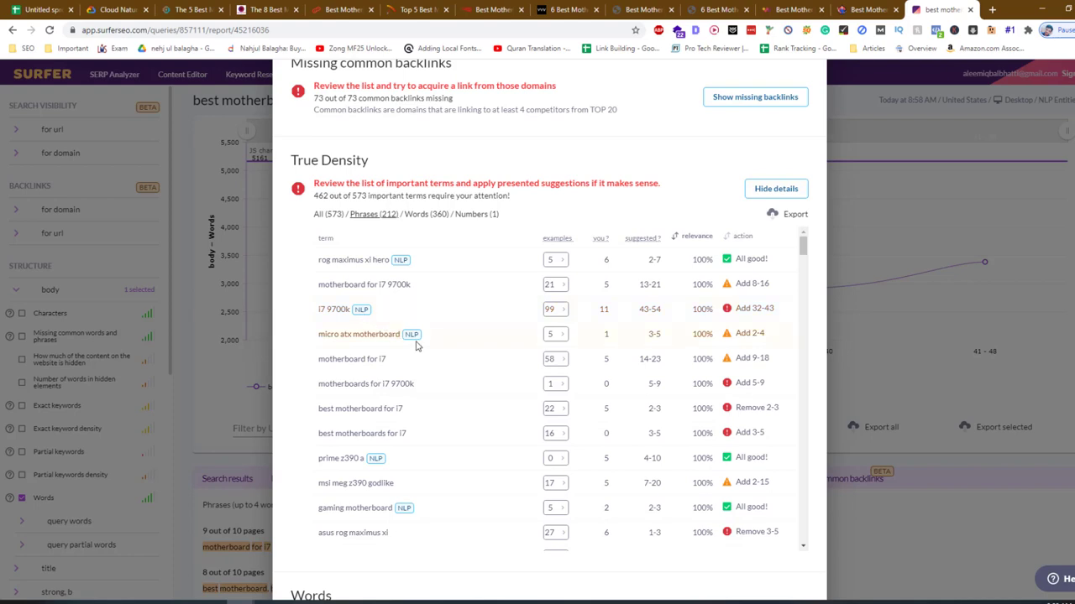
scroll(412, 361, "down", 1)
scroll(383, 404, "down", 1)
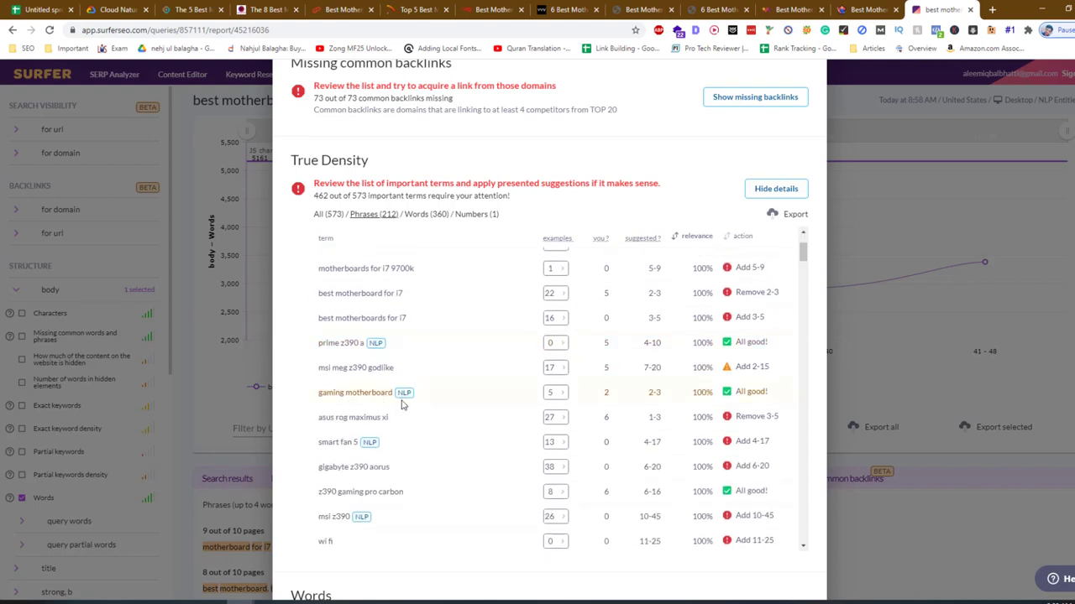
scroll(386, 401, "down", 1)
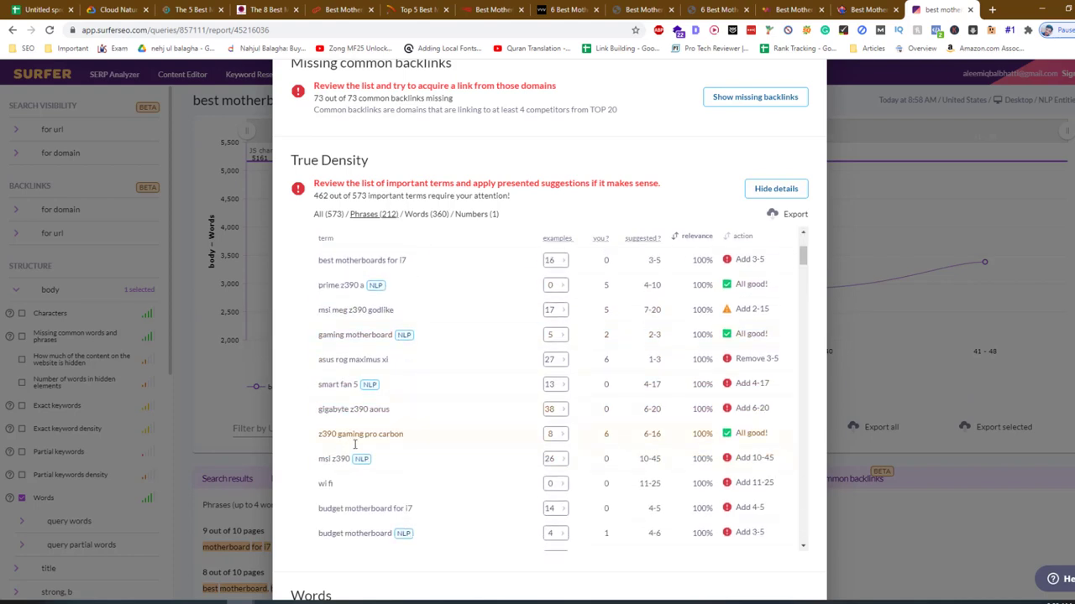
scroll(411, 398, "down", 3)
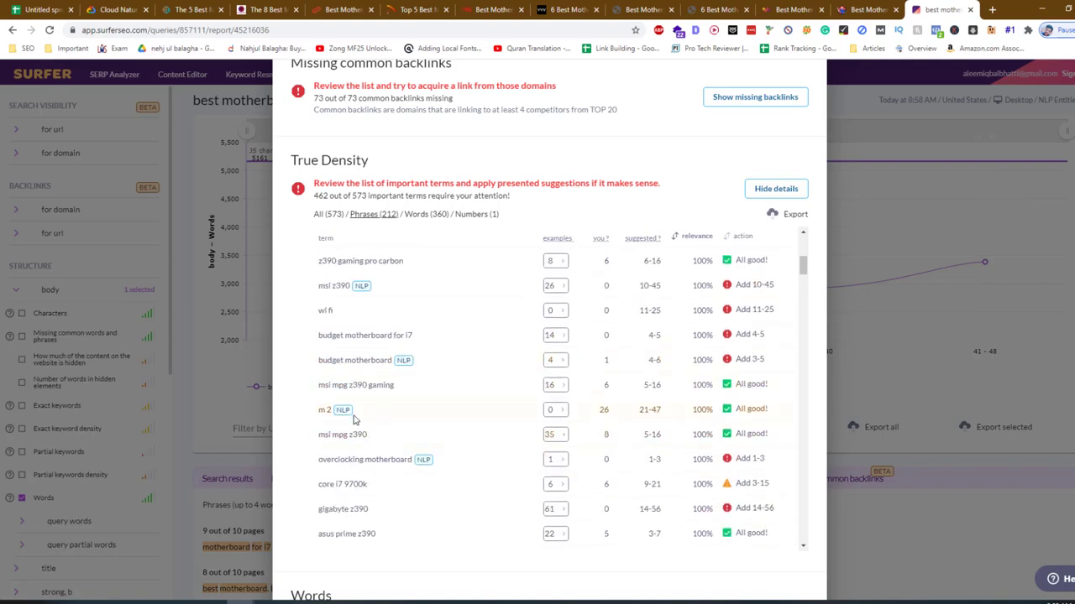
scroll(403, 460, "down", 10)
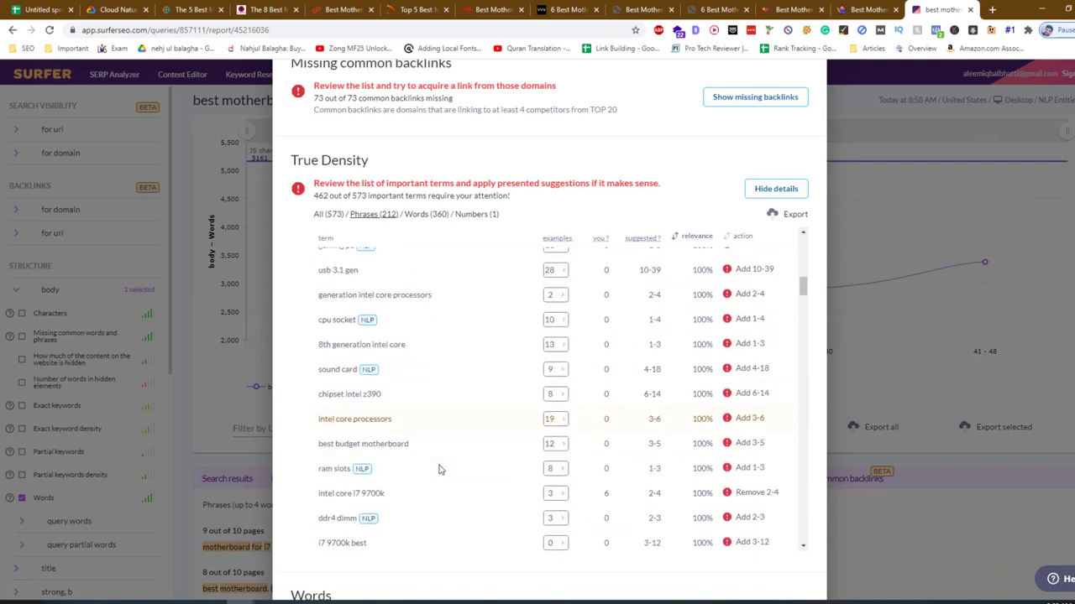
scroll(438, 467, "down", 12)
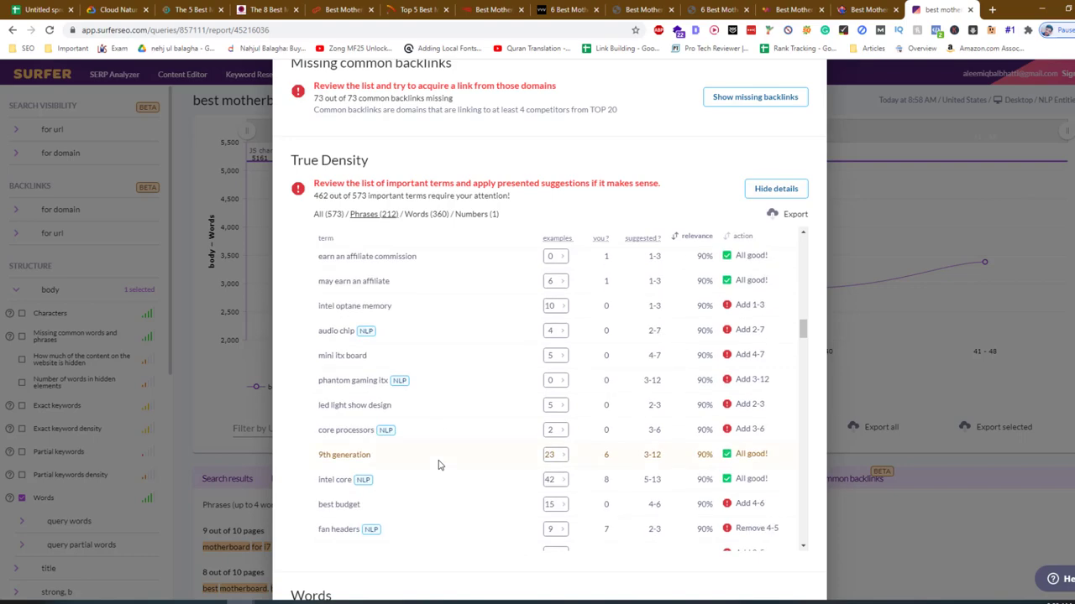
scroll(437, 465, "down", 12)
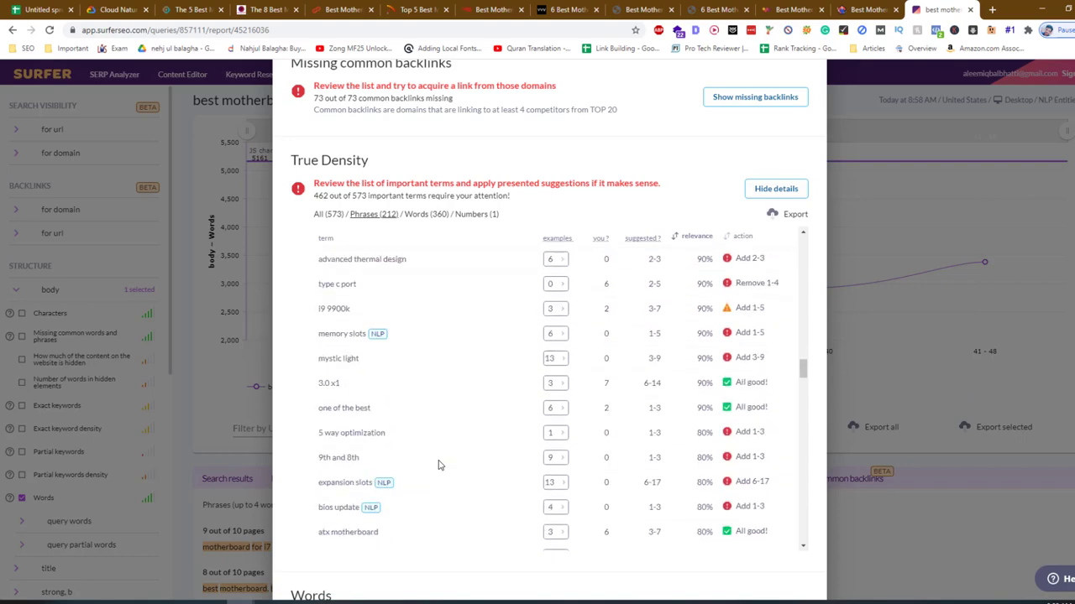
scroll(438, 465, "down", 12)
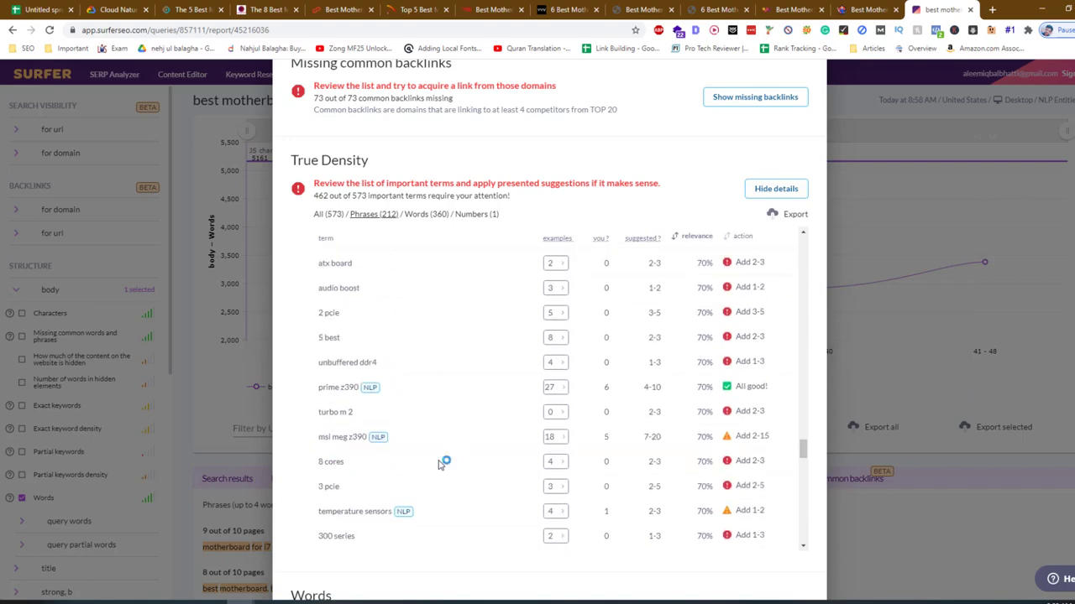
scroll(437, 465, "down", 12)
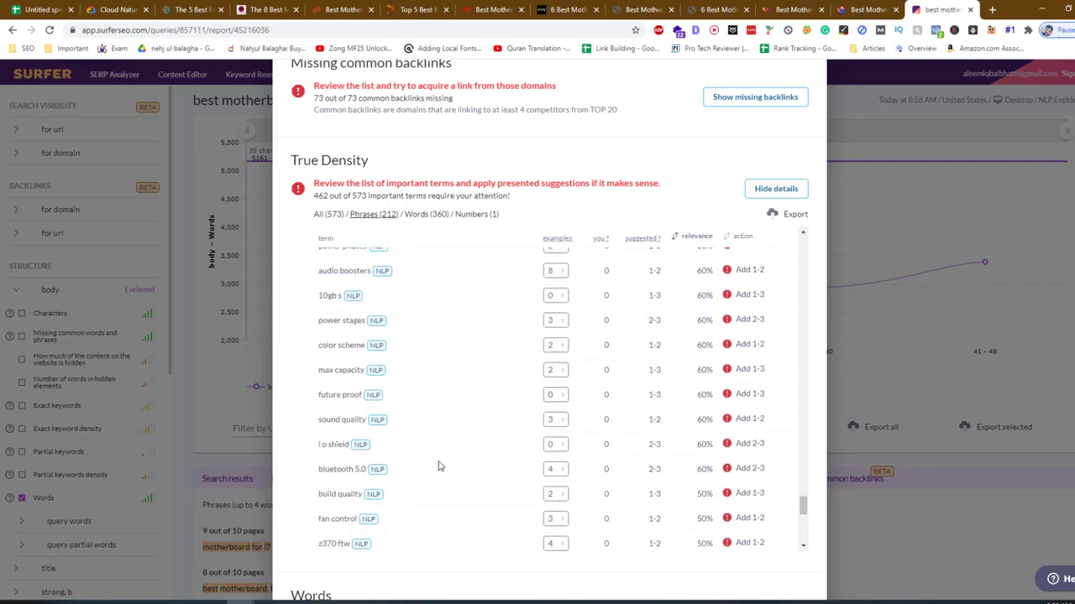
scroll(437, 466, "down", 3)
scroll(437, 465, "down", 3)
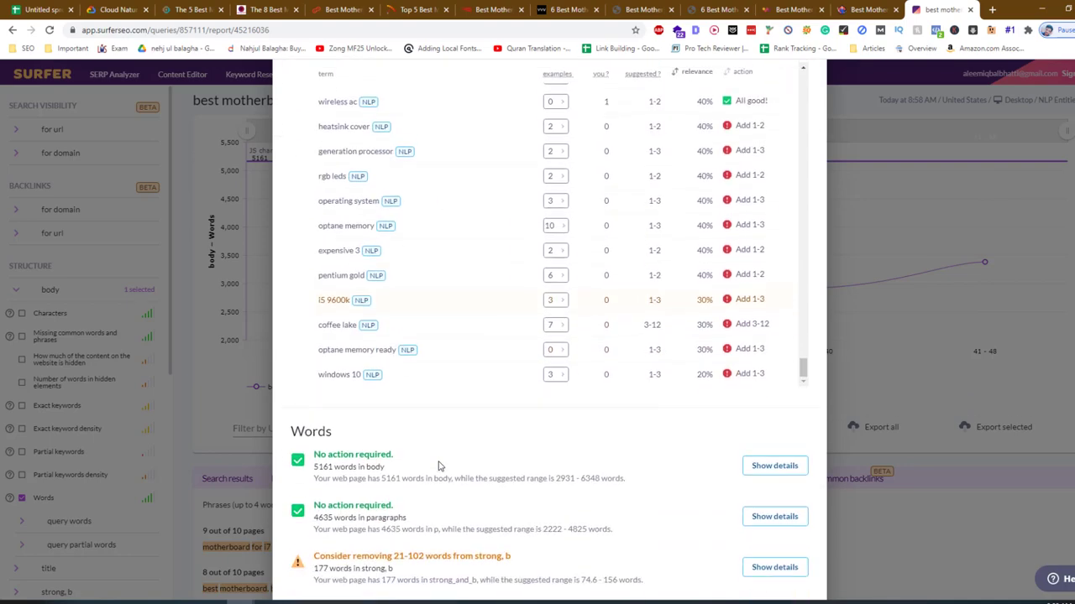
scroll(436, 465, "up", 4)
scroll(452, 440, "up", 10)
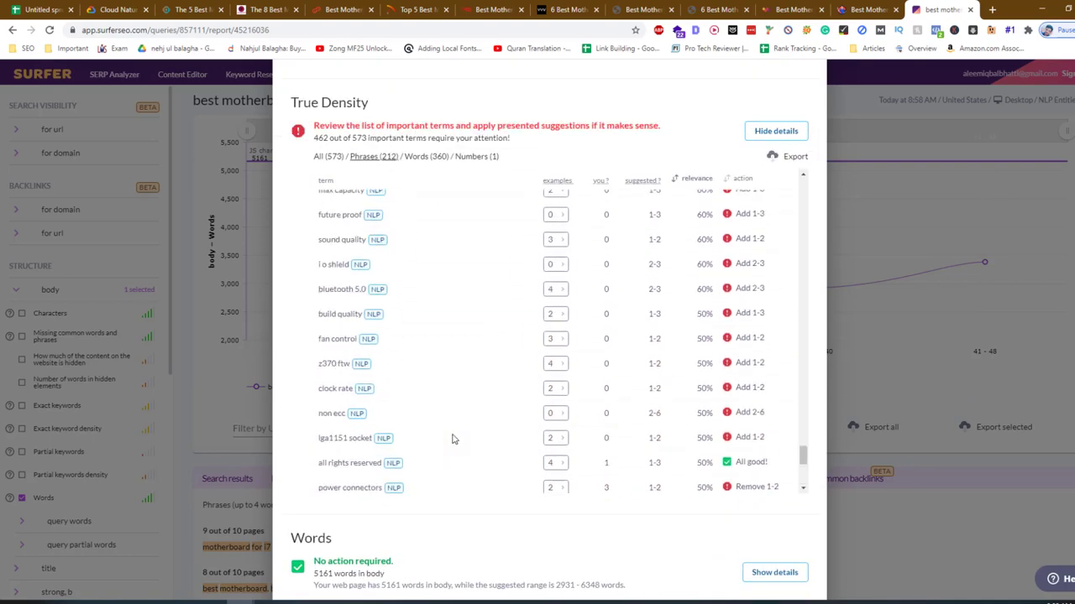
scroll(445, 447, "up", 10)
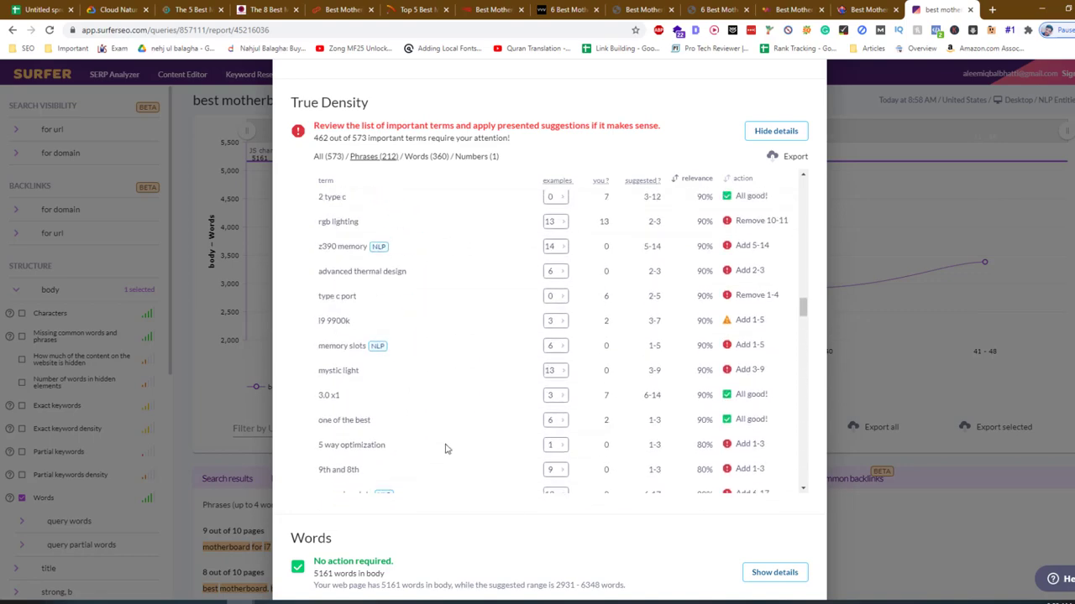
scroll(421, 450, "up", 2)
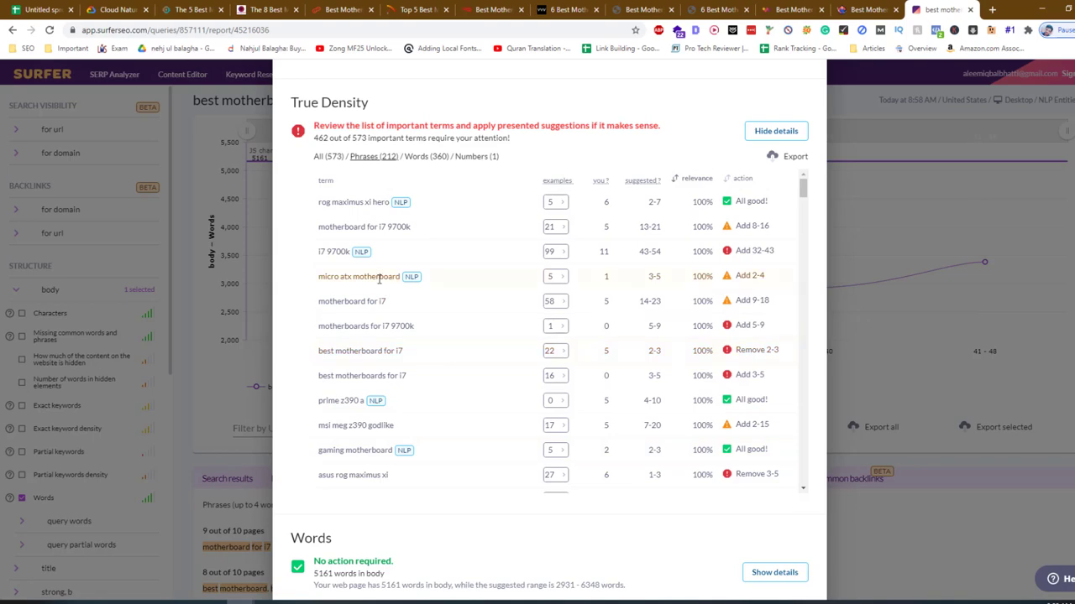
Switch to the Google Natural Language API demo and show the analysed article's document and sentence-level sentiment
left_click(115, 9)
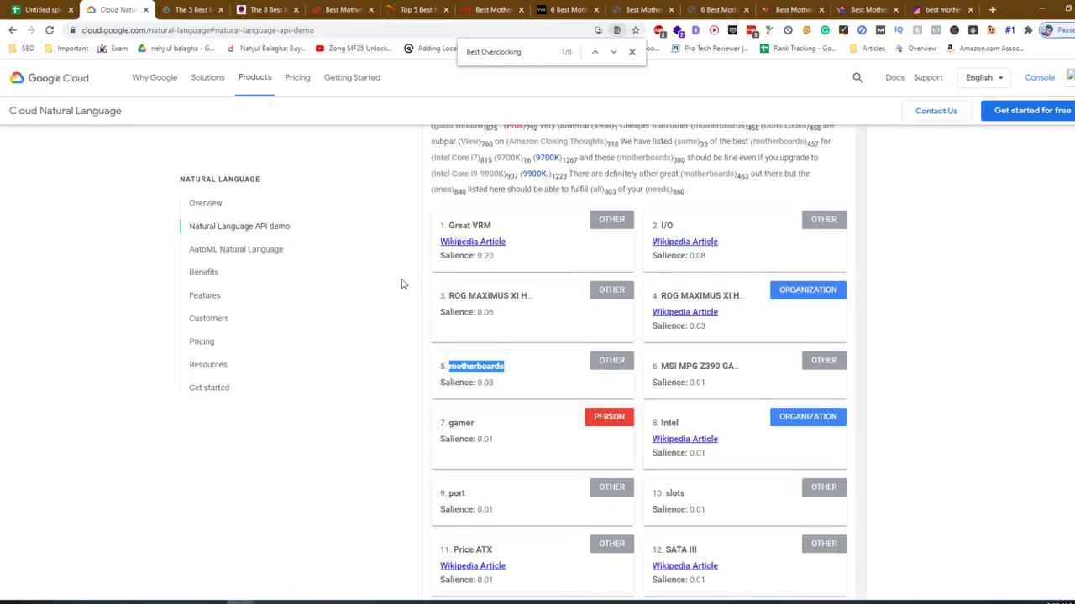
scroll(402, 286, "up", 5)
scroll(402, 287, "up", 10)
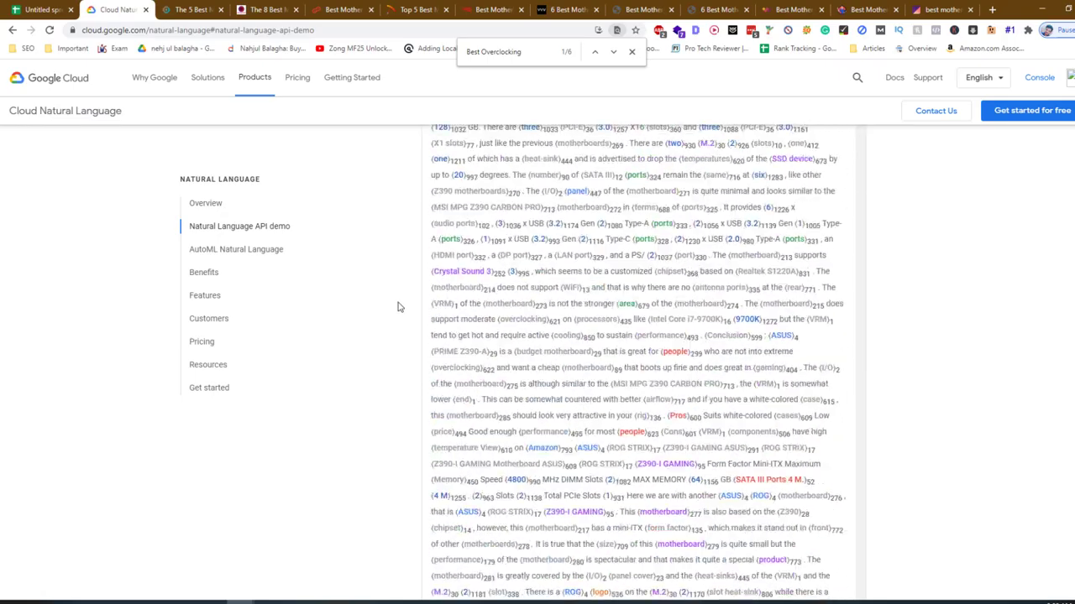
scroll(399, 312, "up", 15)
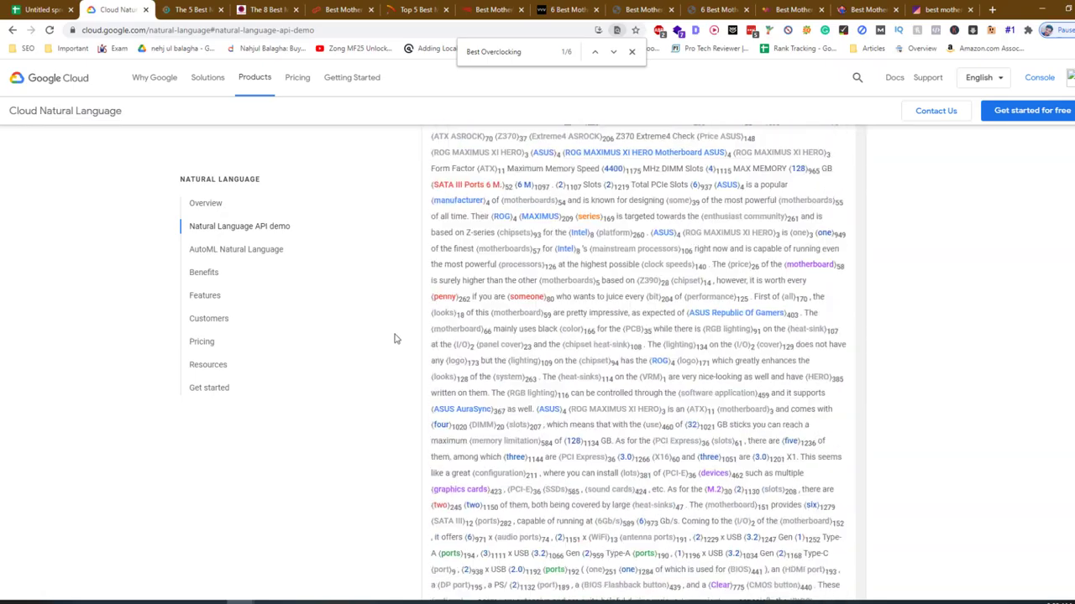
scroll(386, 405, "up", 5)
scroll(420, 406, "down", 10)
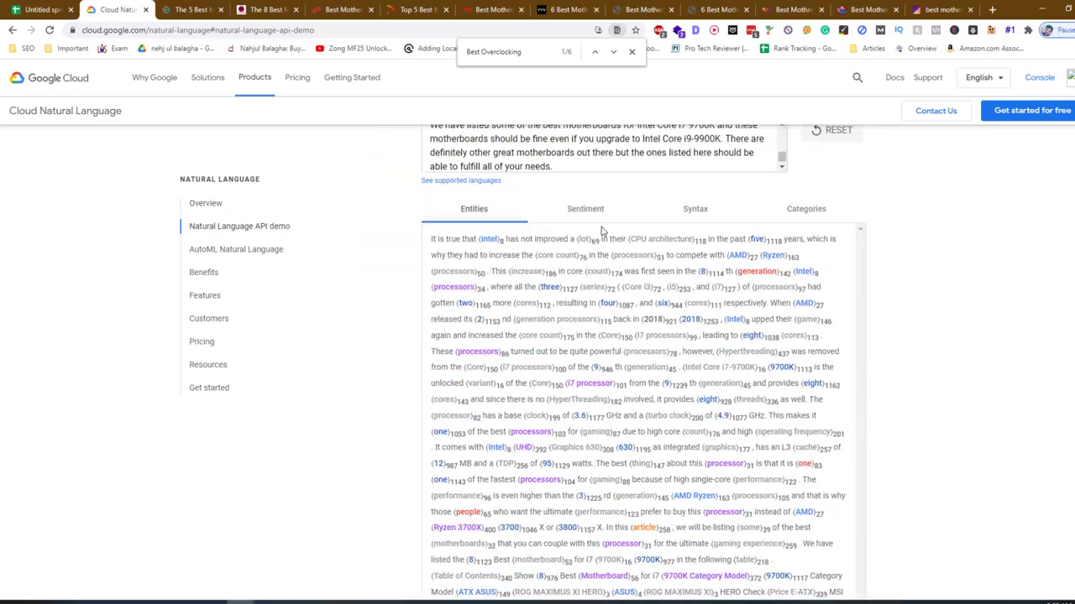
left_click(585, 210)
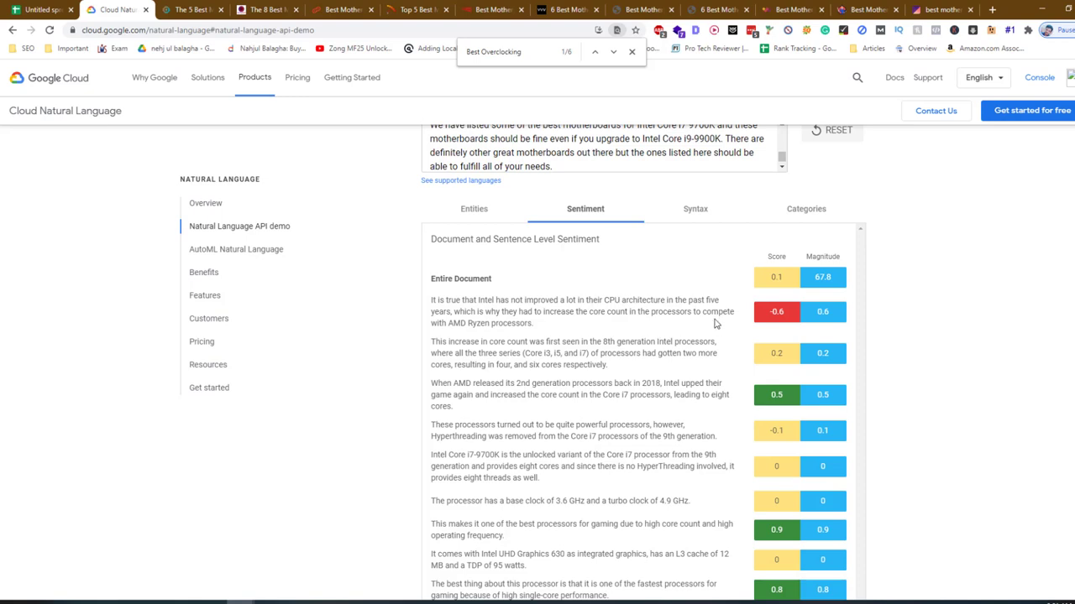
Examine the sentence-level sentiment scores and magnitudes throughout the article, comparing positive, neutral and negative sentences
double_click(518, 300)
left_click(519, 303)
scroll(520, 312, "down", 2)
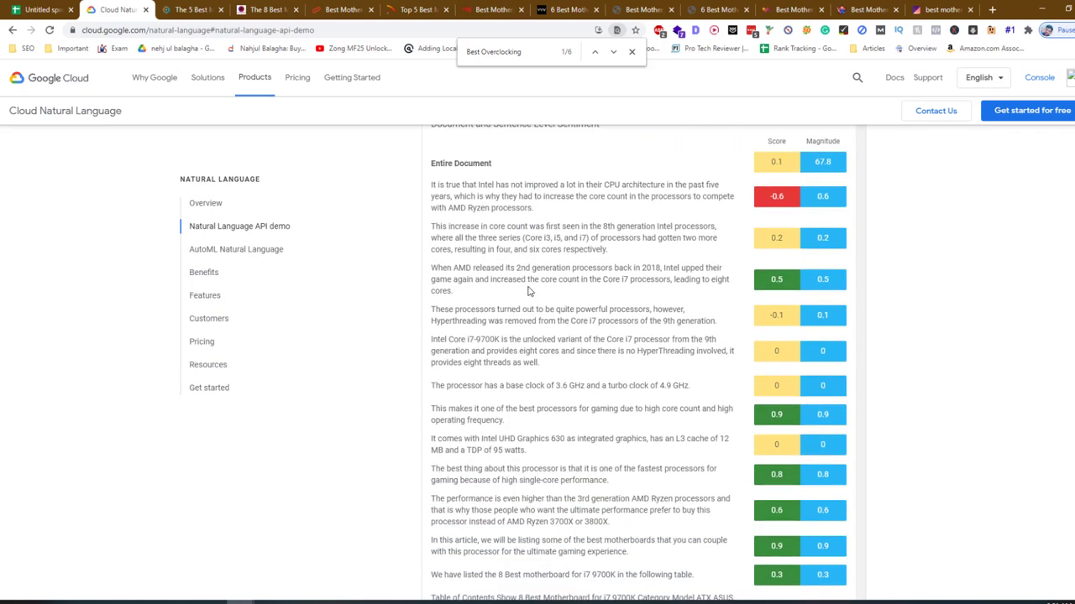
scroll(527, 294, "down", 2)
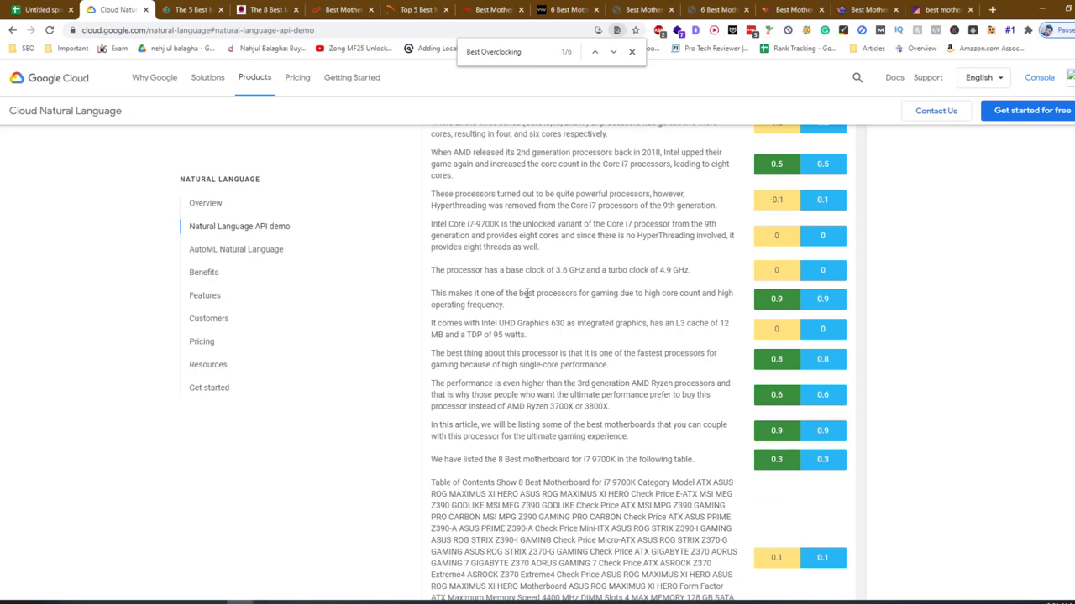
scroll(527, 293, "down", 10)
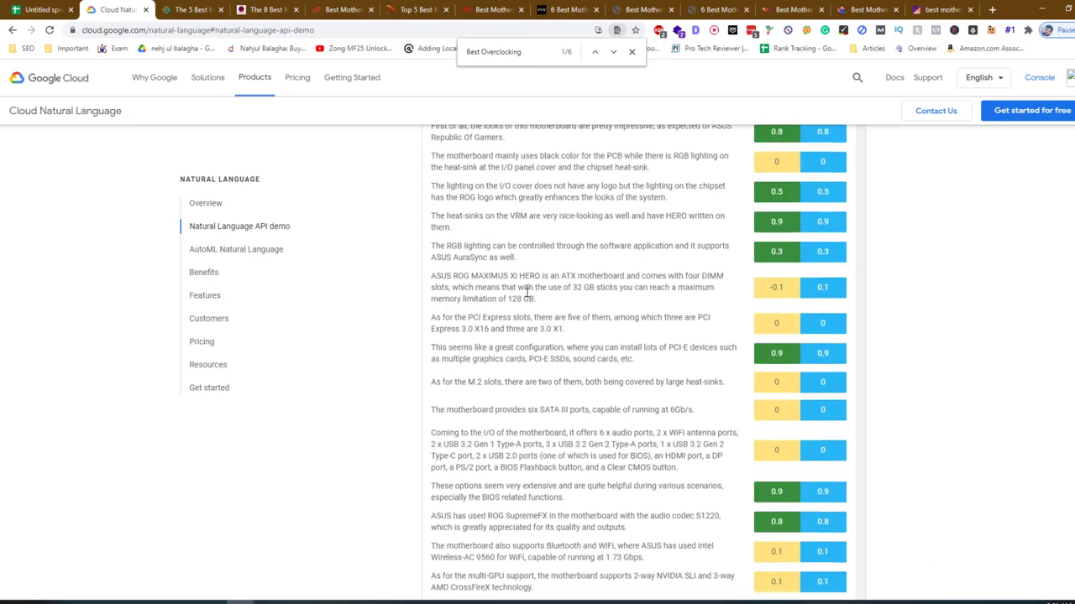
scroll(527, 293, "down", 8)
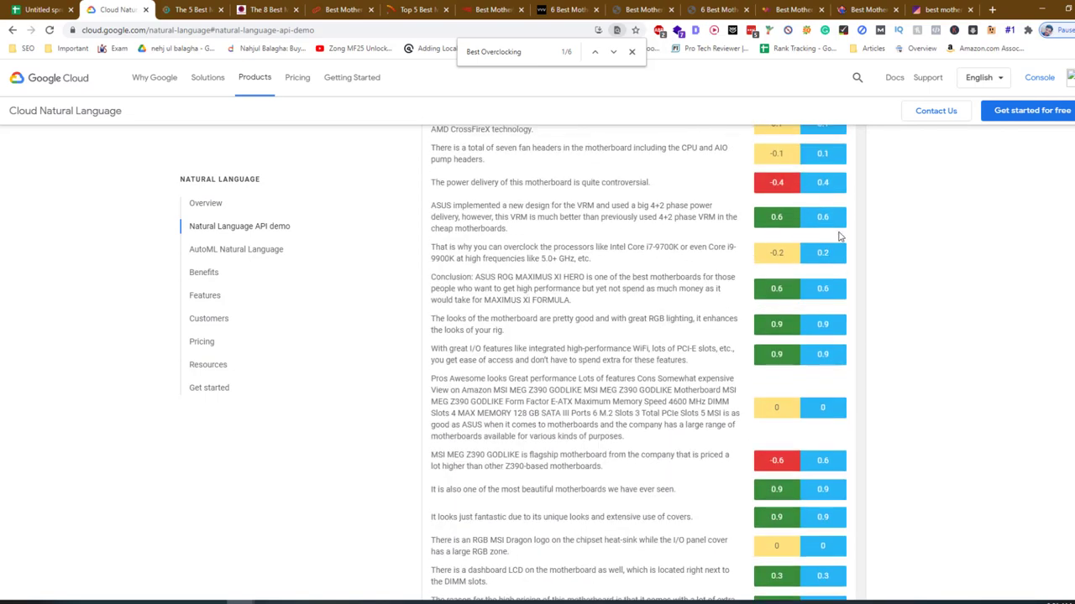
scroll(781, 222, "down", 10)
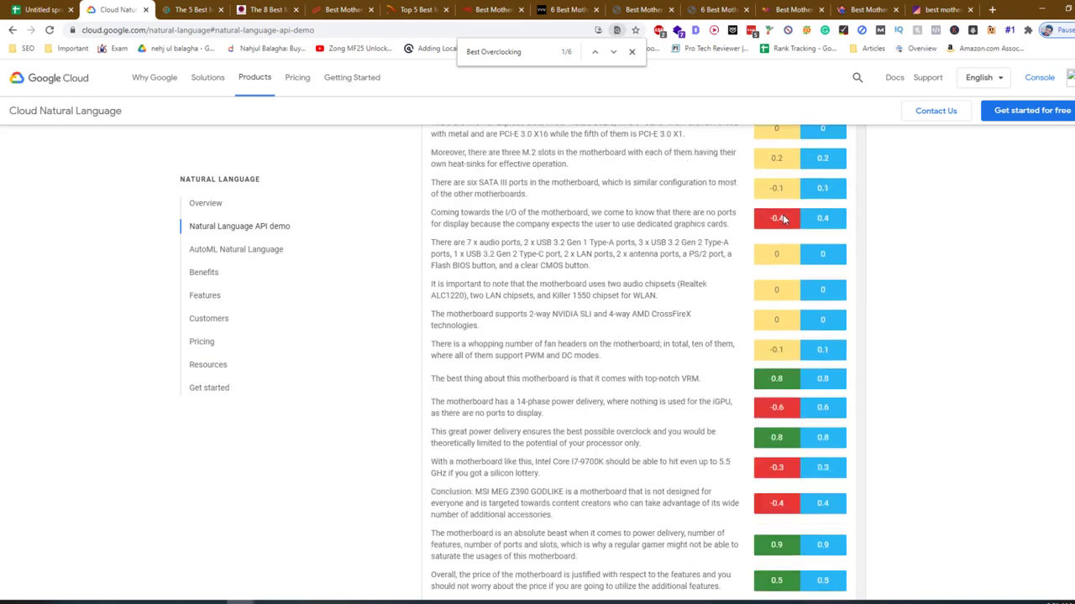
scroll(781, 218, "down", 10)
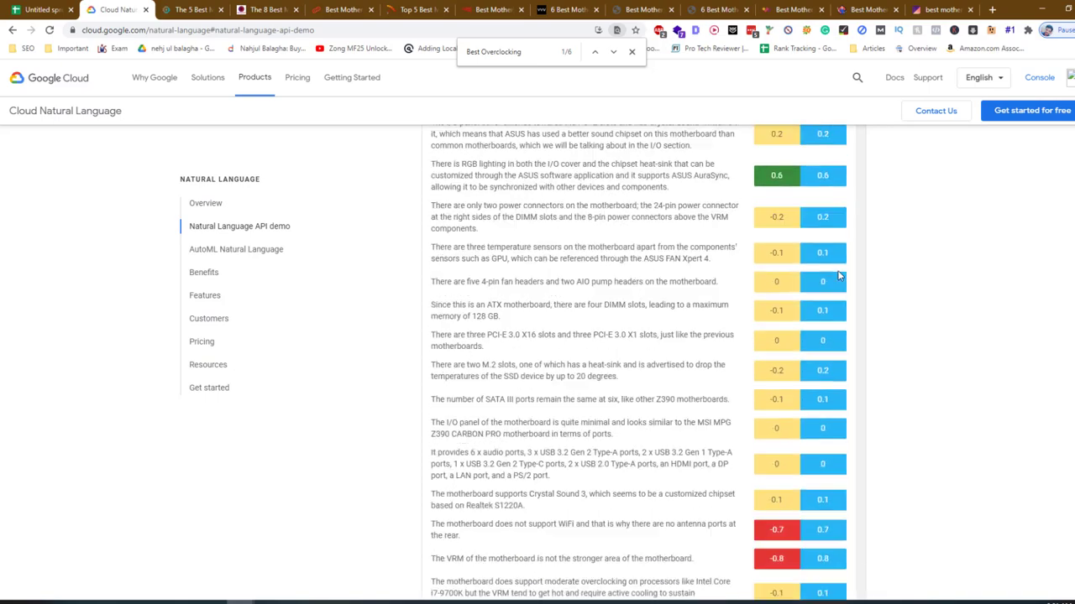
scroll(838, 275, "down", 5)
scroll(886, 199, "up", 15)
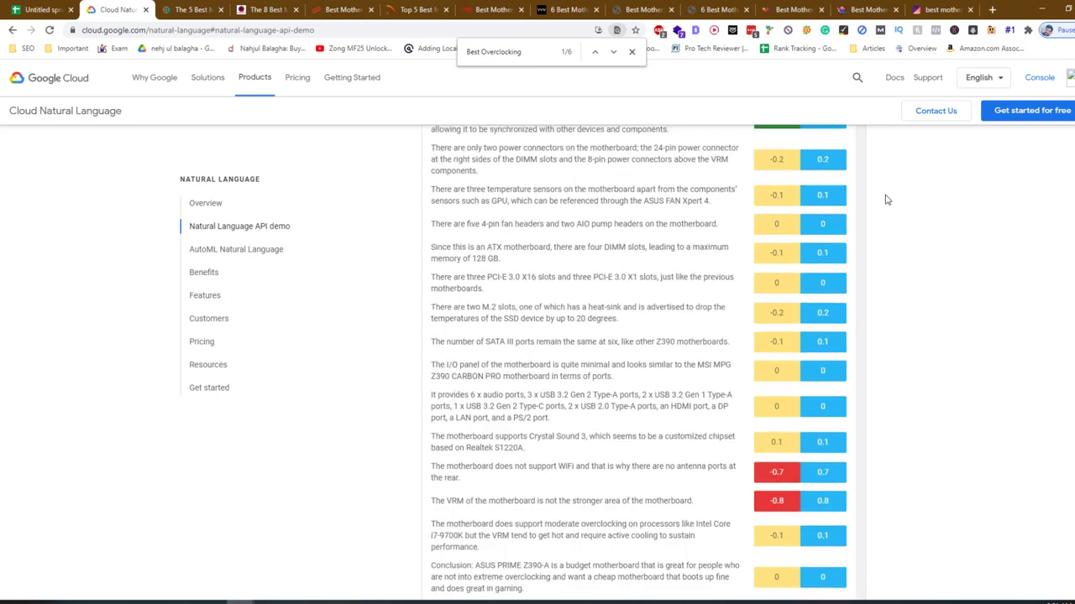
scroll(886, 199, "up", 20)
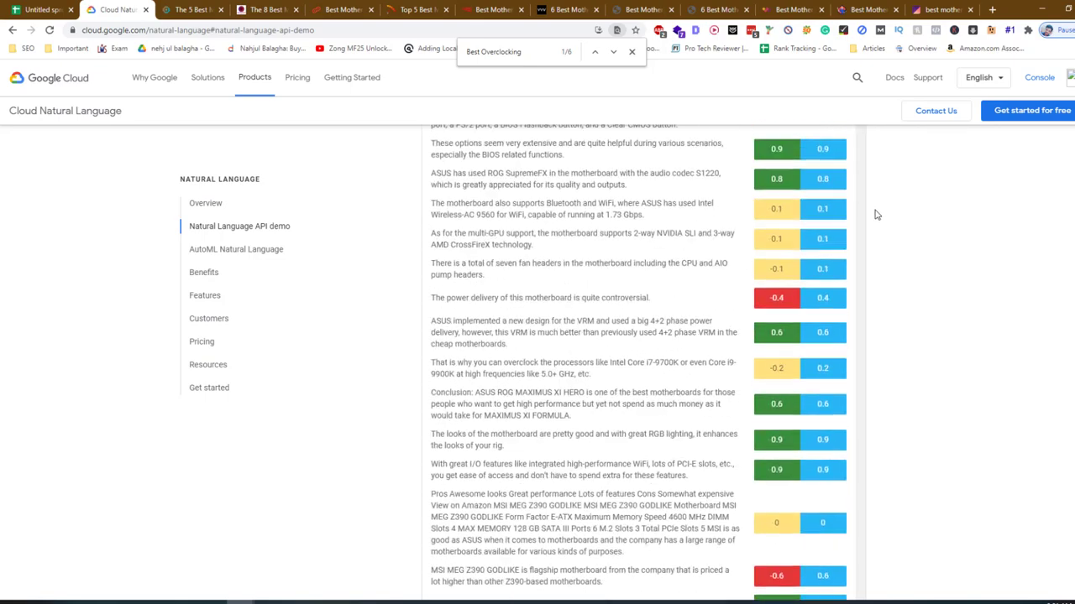
scroll(875, 215, "up", 5)
scroll(876, 215, "down", 3)
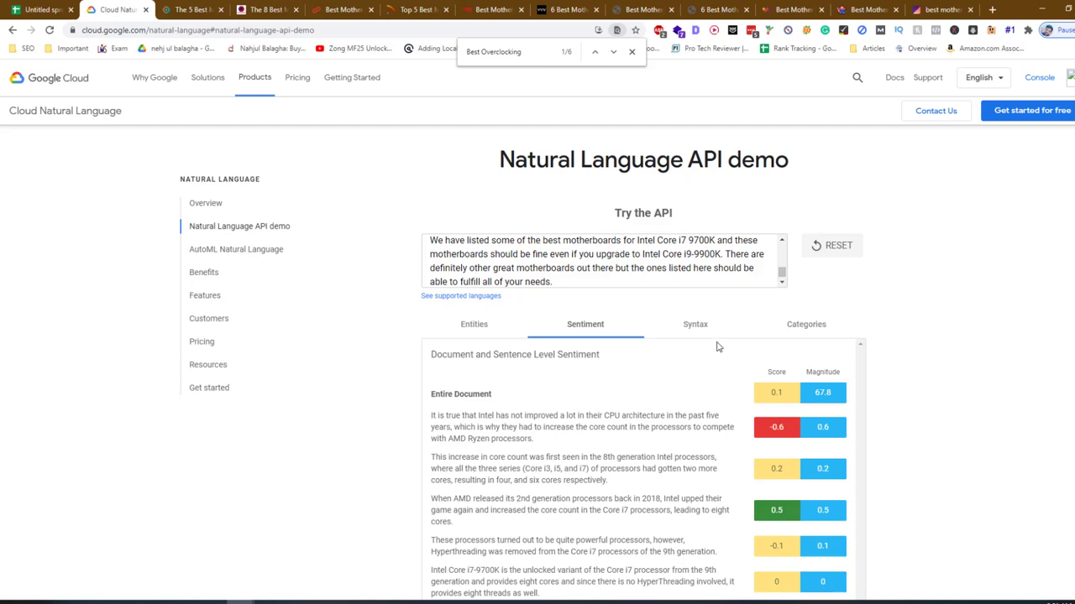
Show the article's syntax analysis and examine the dependency trees, parts of speech and lemmas, such as those of "best" and "is"
left_click(713, 336)
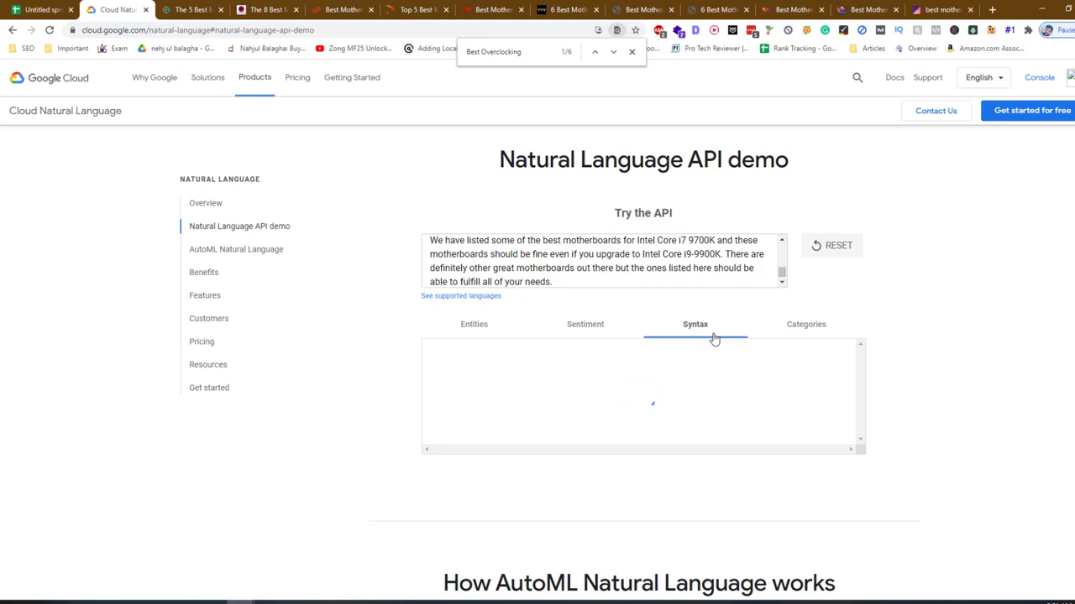
scroll(713, 337, "down", 1)
scroll(760, 357, "down", 6)
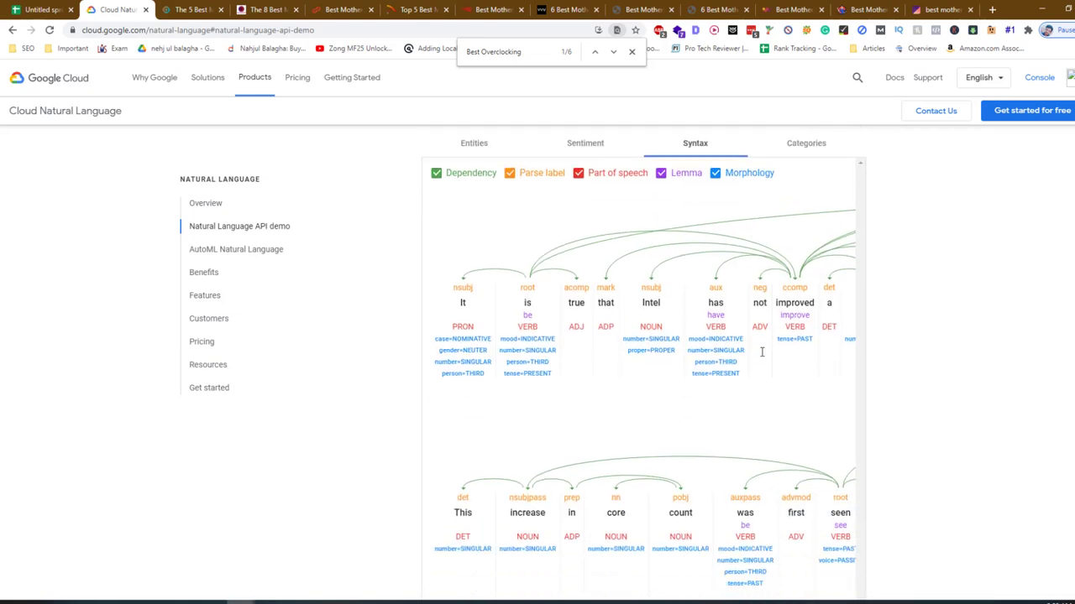
scroll(692, 347, "down", 13)
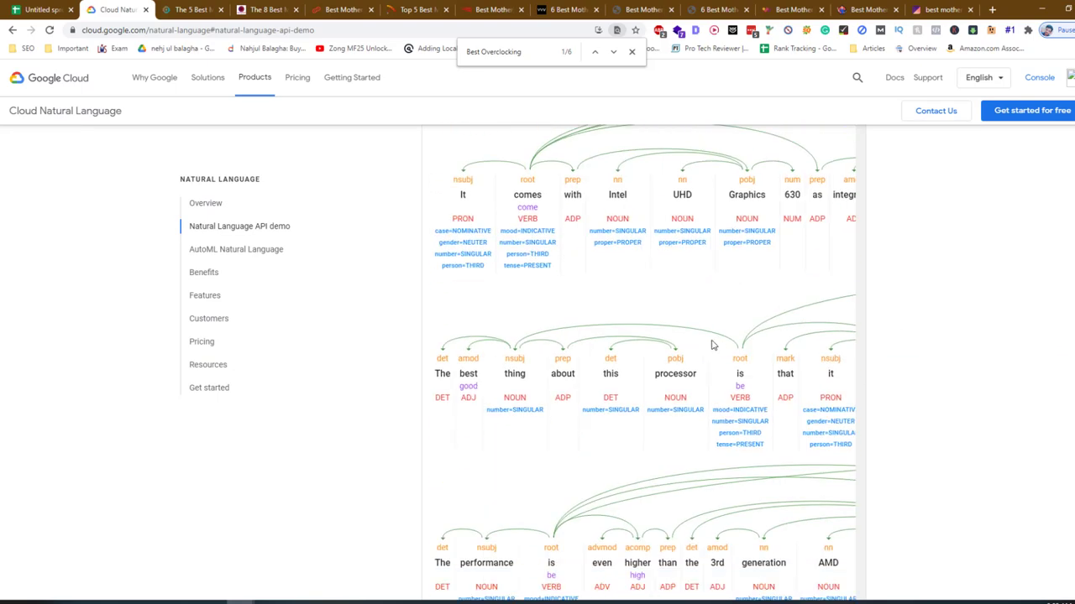
scroll(712, 345, "down", 2)
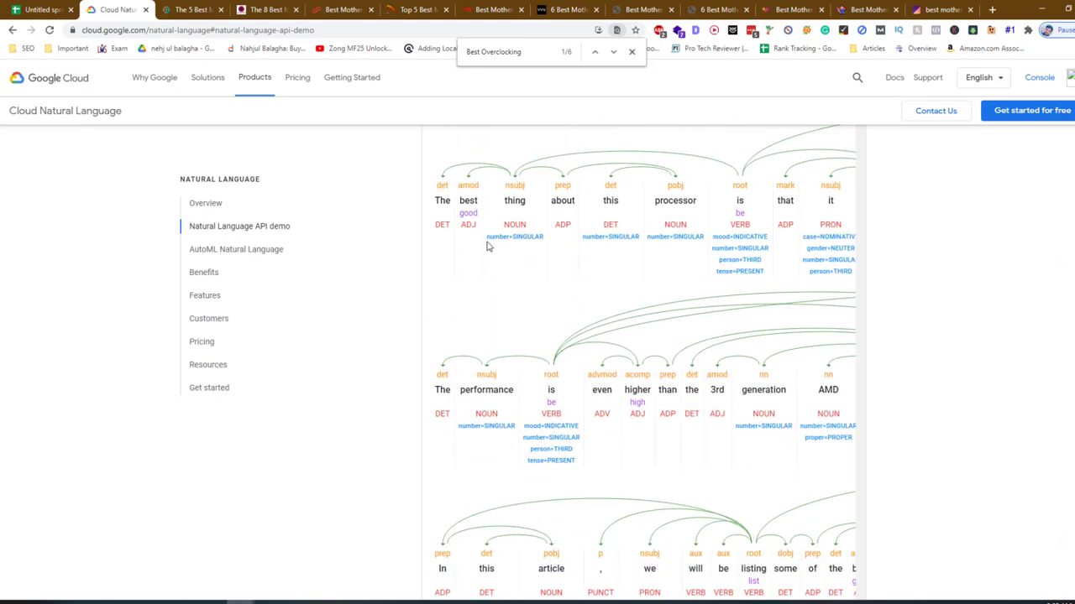
double_click(467, 213)
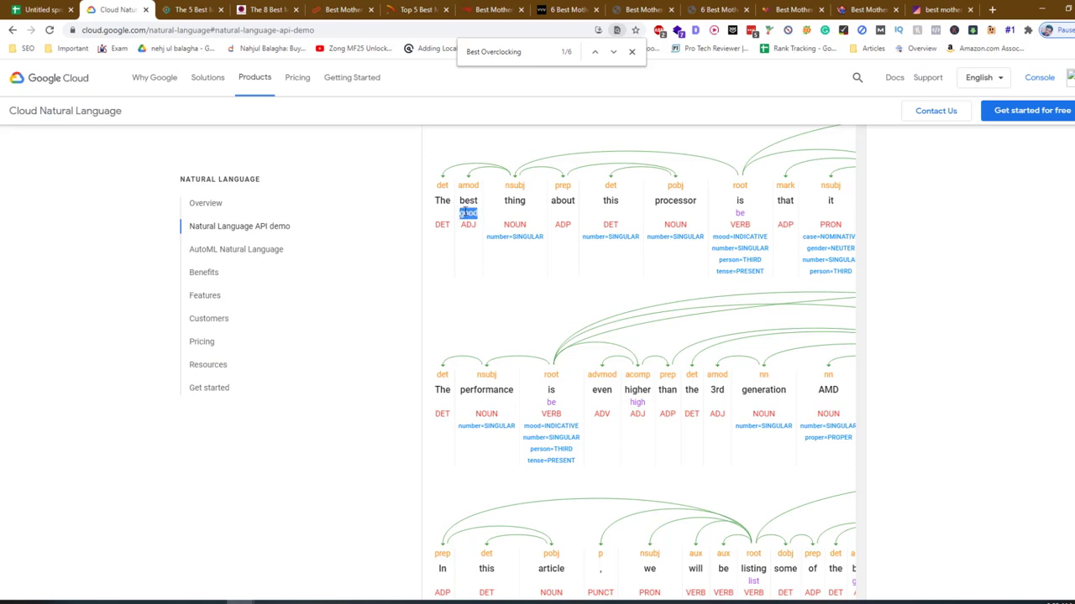
double_click(740, 213)
scroll(663, 250, "down", 1)
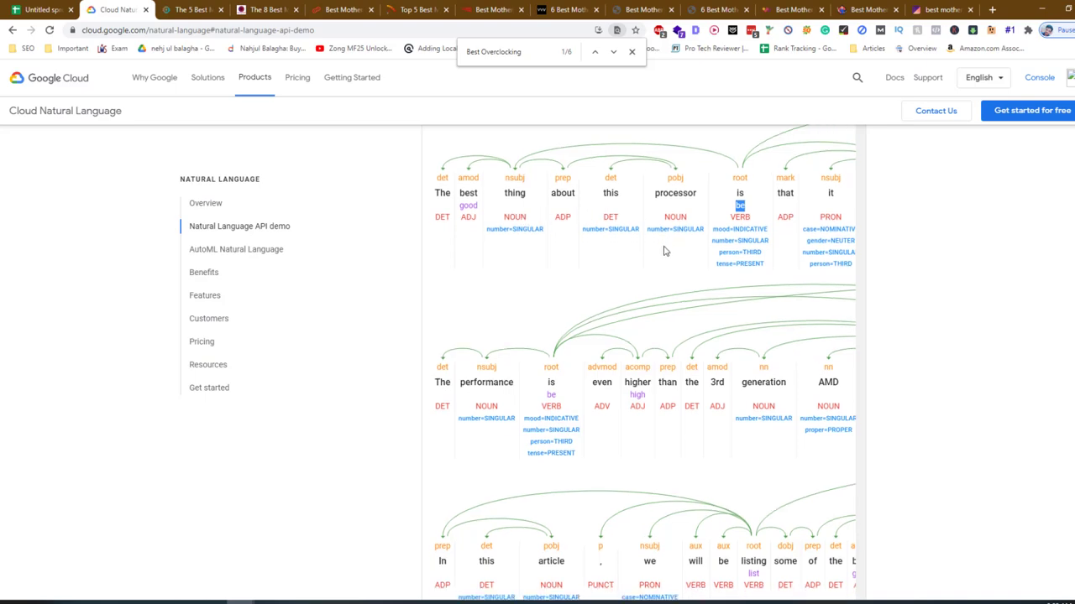
scroll(663, 249, "down", 8)
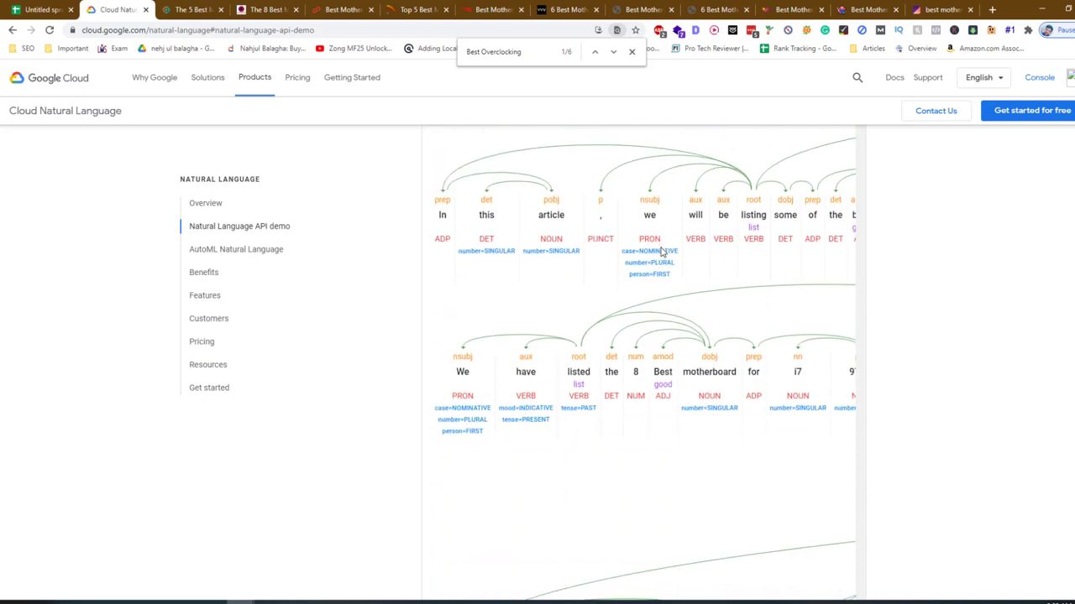
Show the content category assigned to the article and check its confidence score
left_click(804, 268)
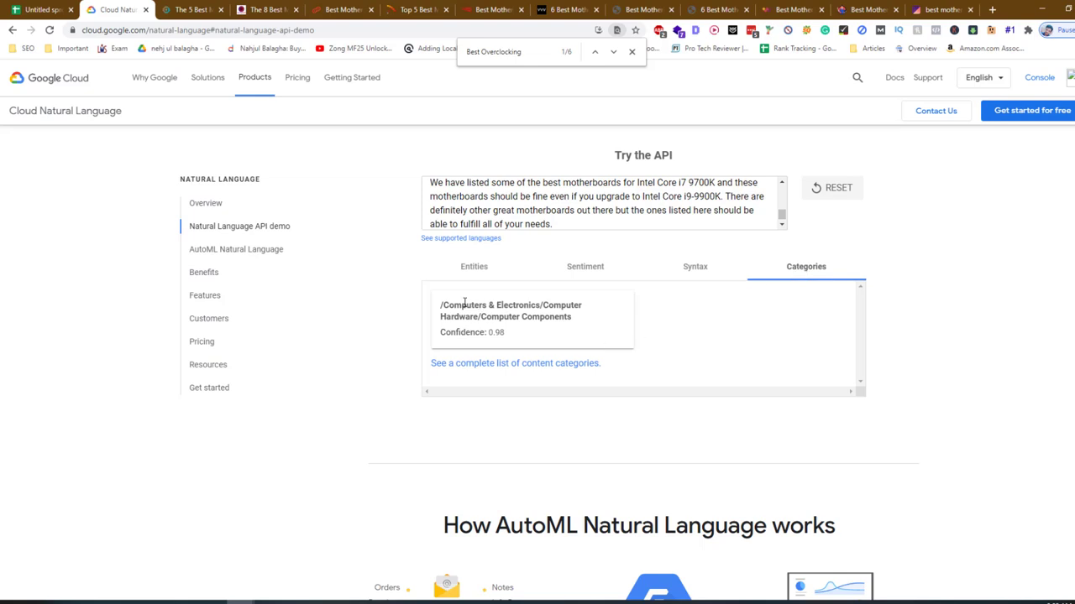
double_click(498, 332)
left_click(498, 333)
scroll(285, 350, "down", 4)
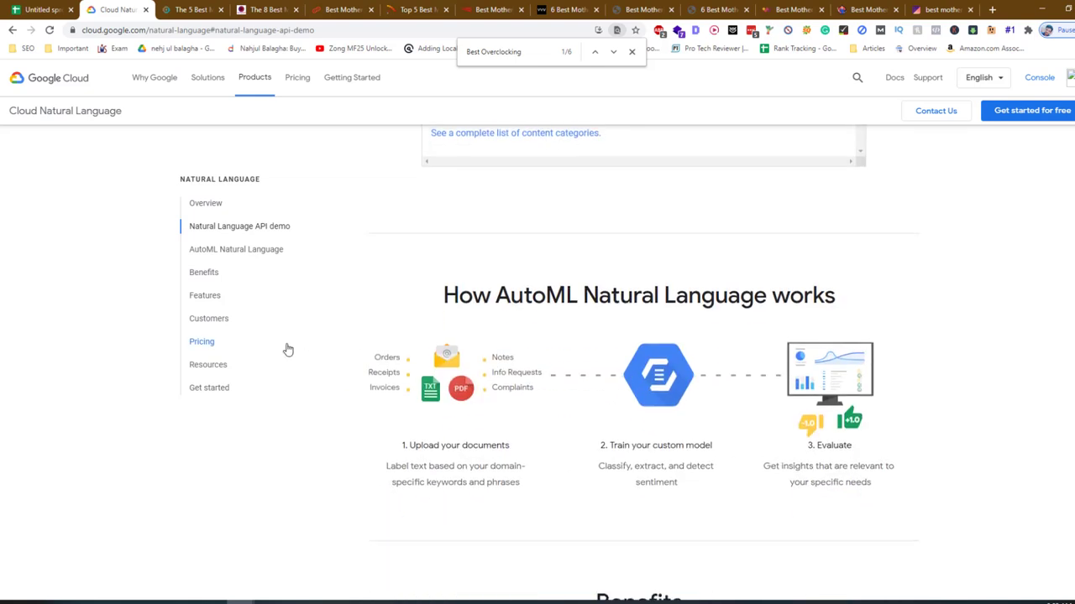
scroll(337, 353, "up", 6)
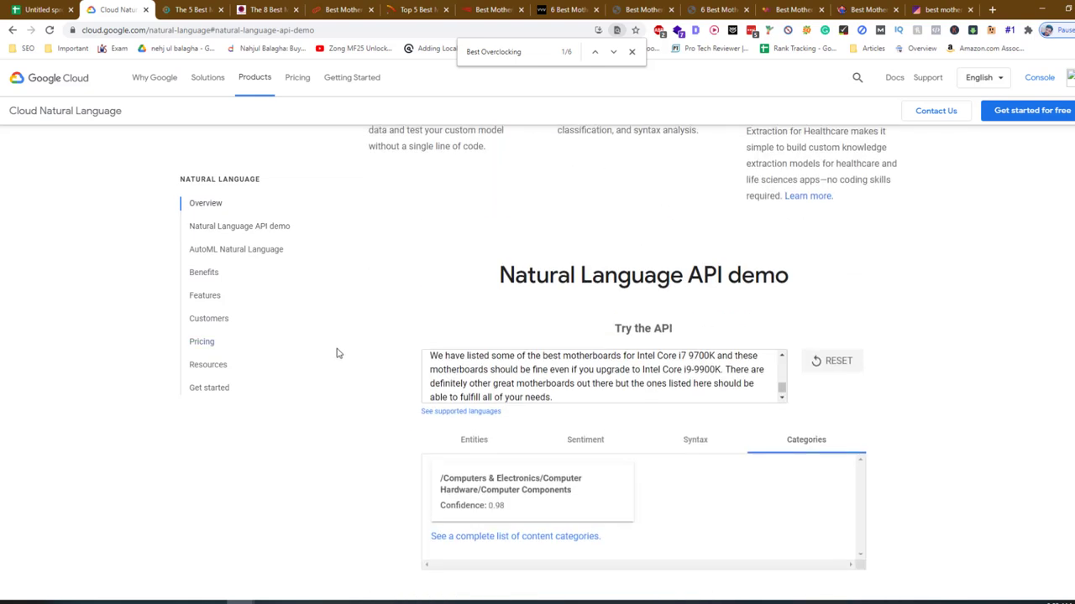